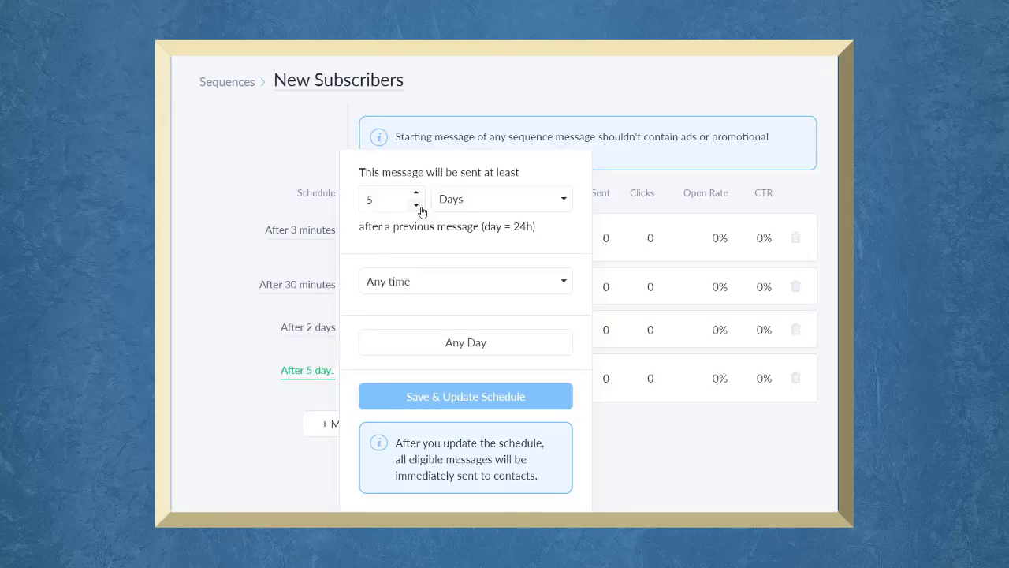
Step: Adjust the last message's day delay and build a rule that adds a tag and starts Re-Engage Subscribers
click(418, 205)
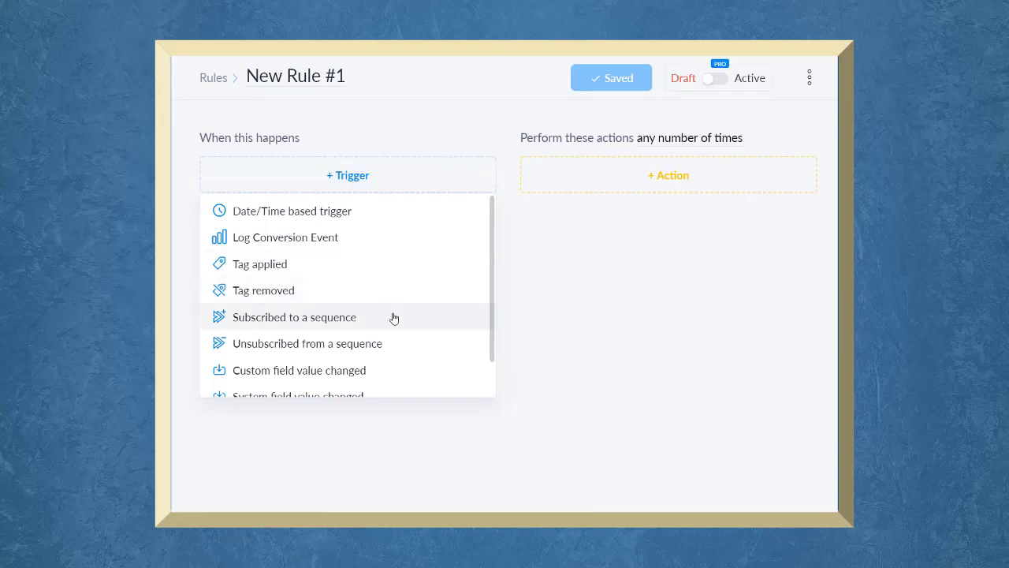
click(394, 318)
click(623, 182)
click(544, 209)
scroll(735, 348, down, 5)
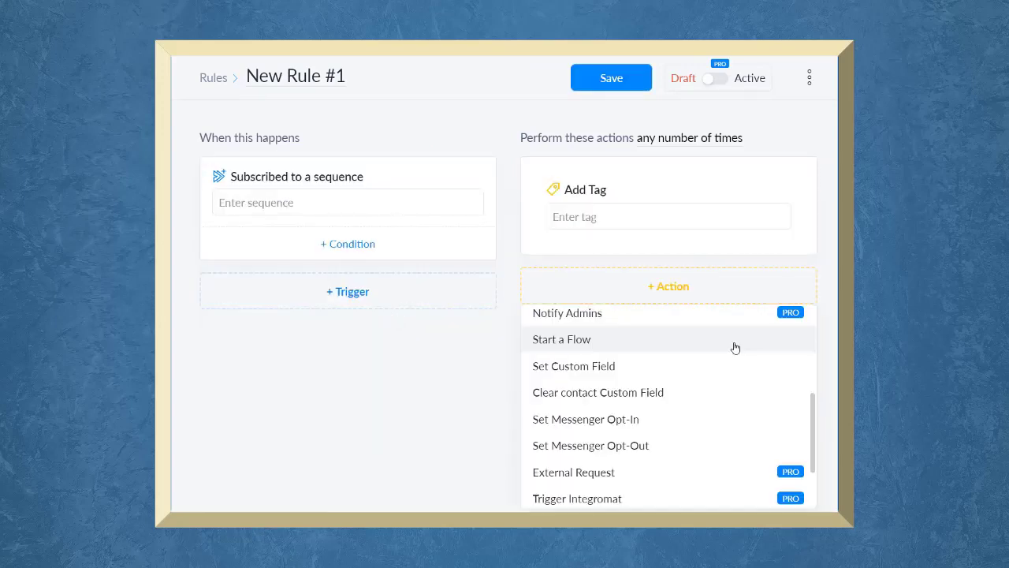
click(735, 342)
click(599, 288)
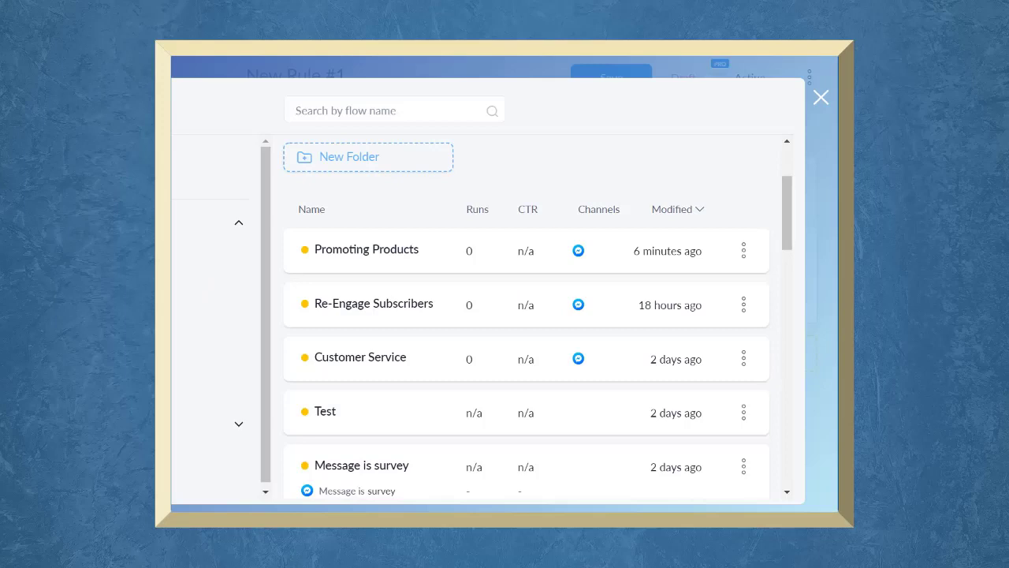
click(439, 311)
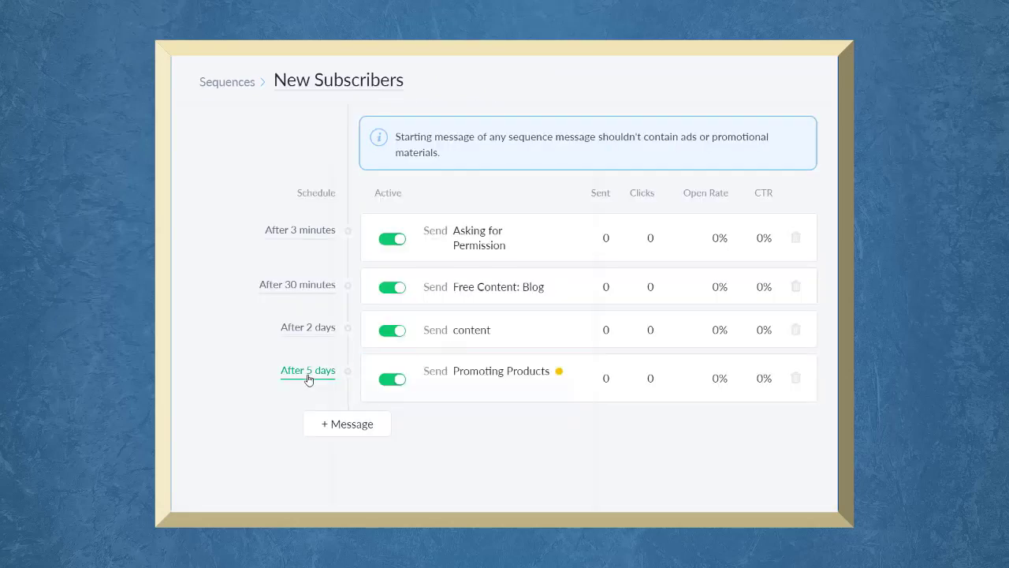
Step: Open the 5-day message's schedule and give the flow a New contact trigger
click(309, 371)
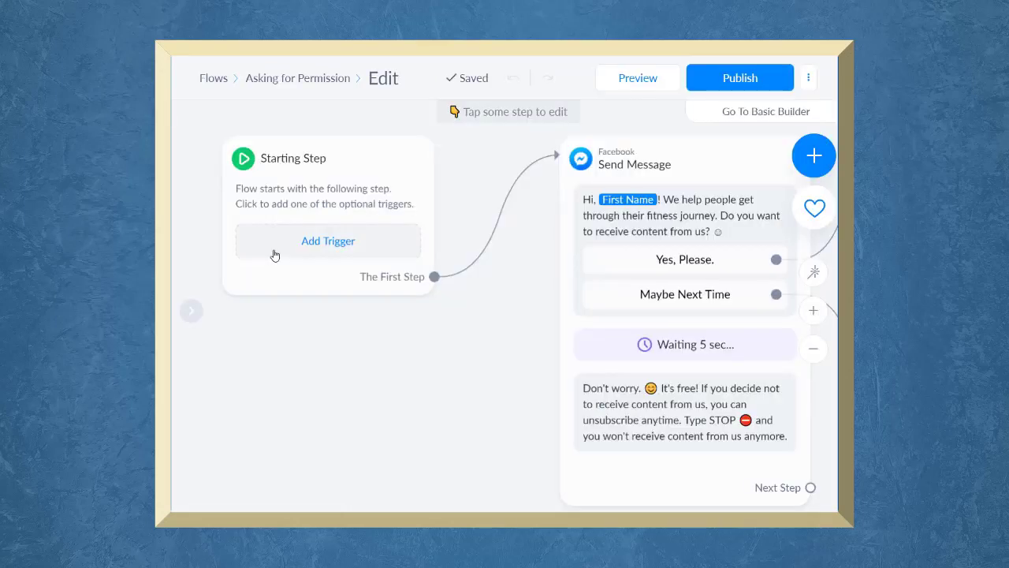
click(274, 255)
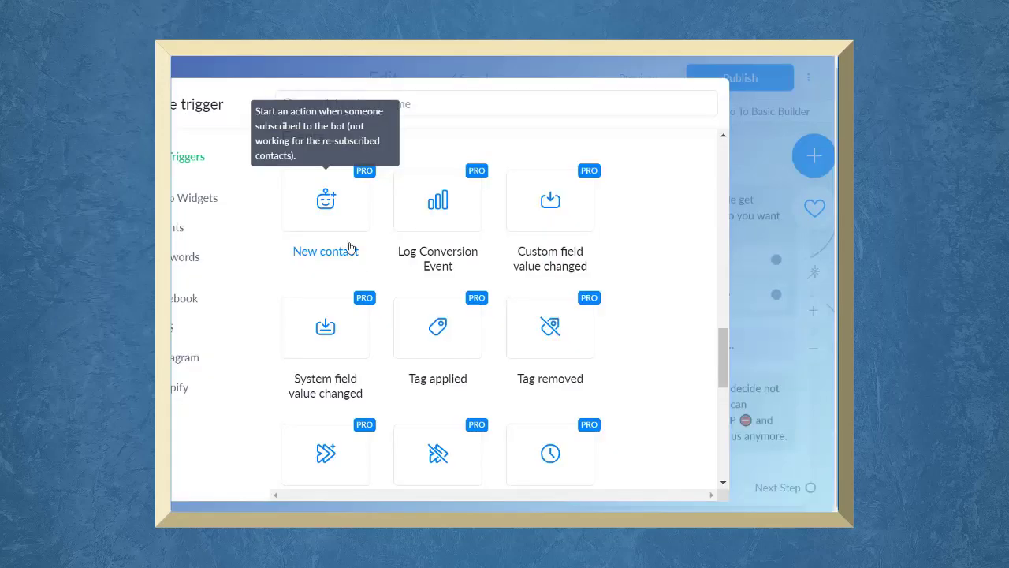
click(327, 209)
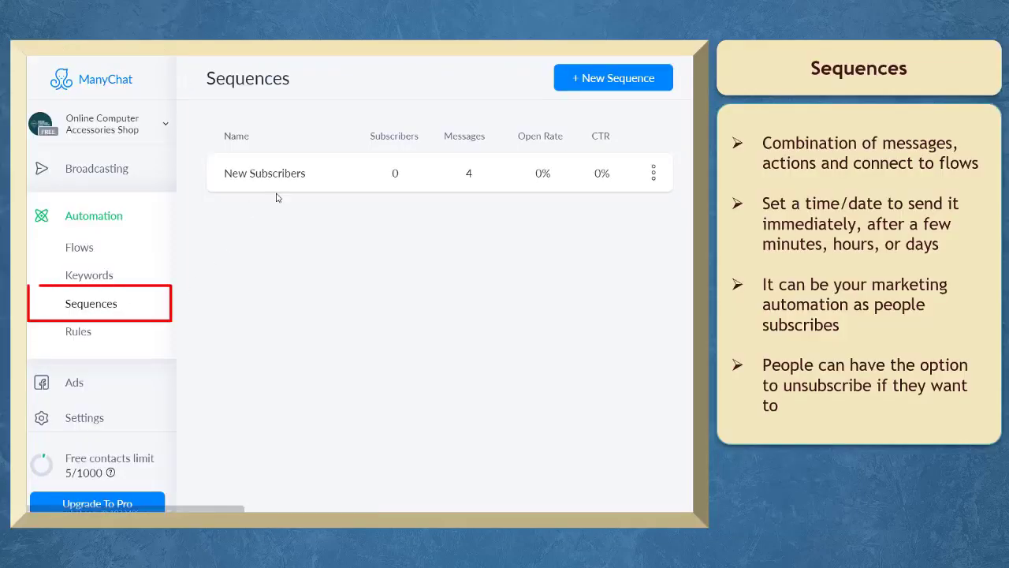
Step: Open the New Subscribers sequence and view a message's delay unit choices
click(272, 173)
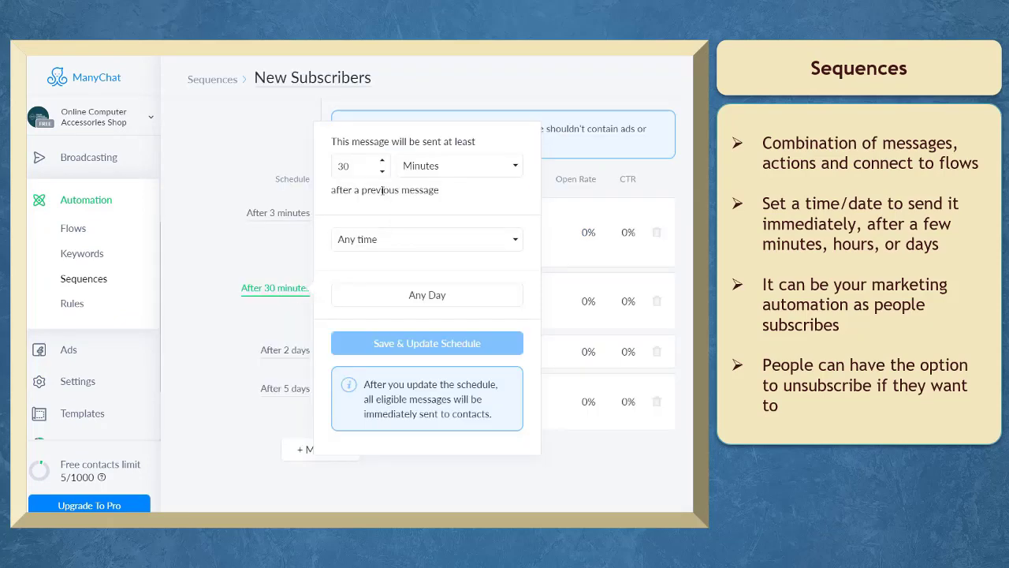
click(515, 166)
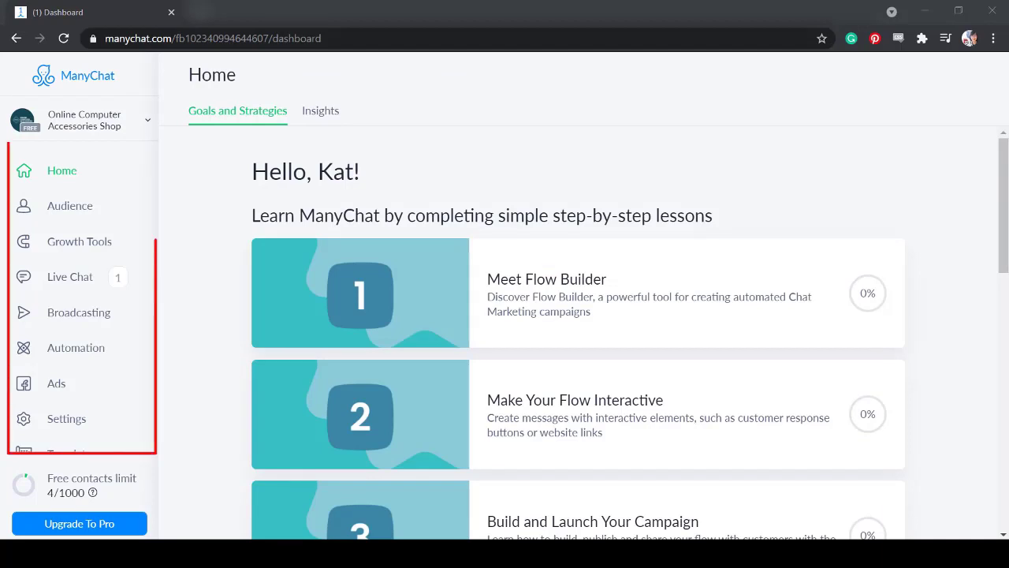
Step: Under Automation > Sequences, create a sequence named 'New Subscribers'
click(112, 355)
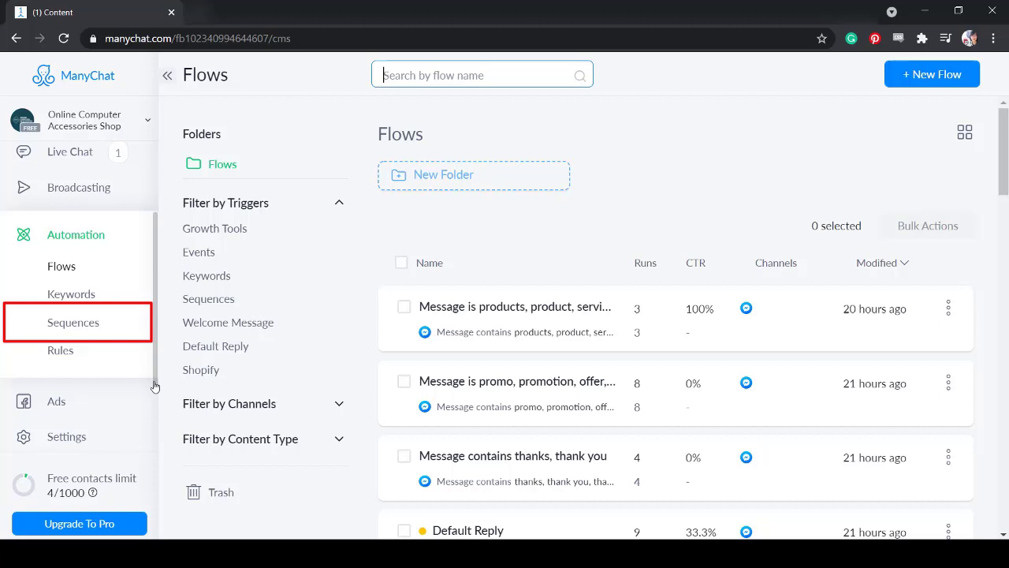
click(105, 328)
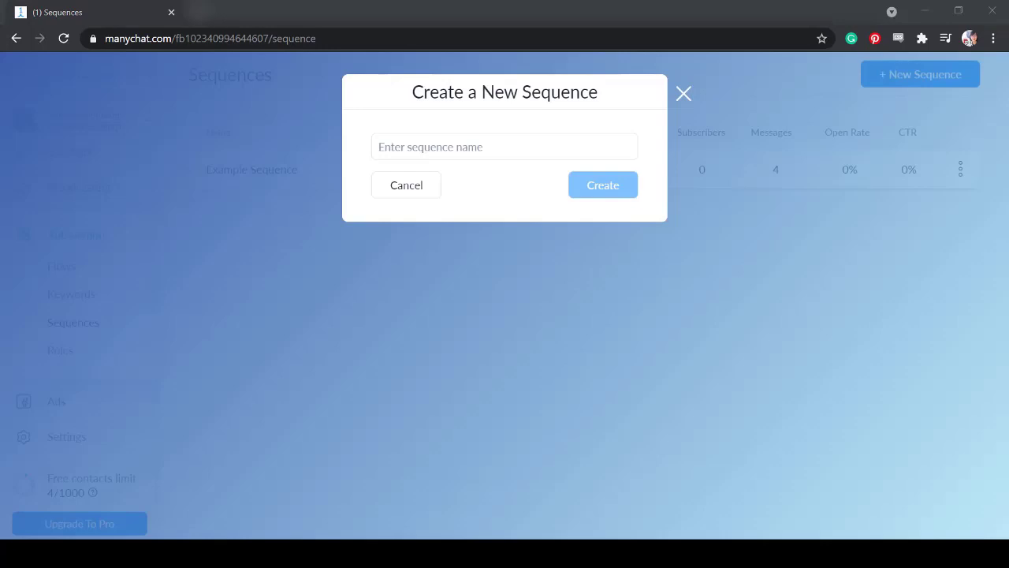
text(New Subscribers)
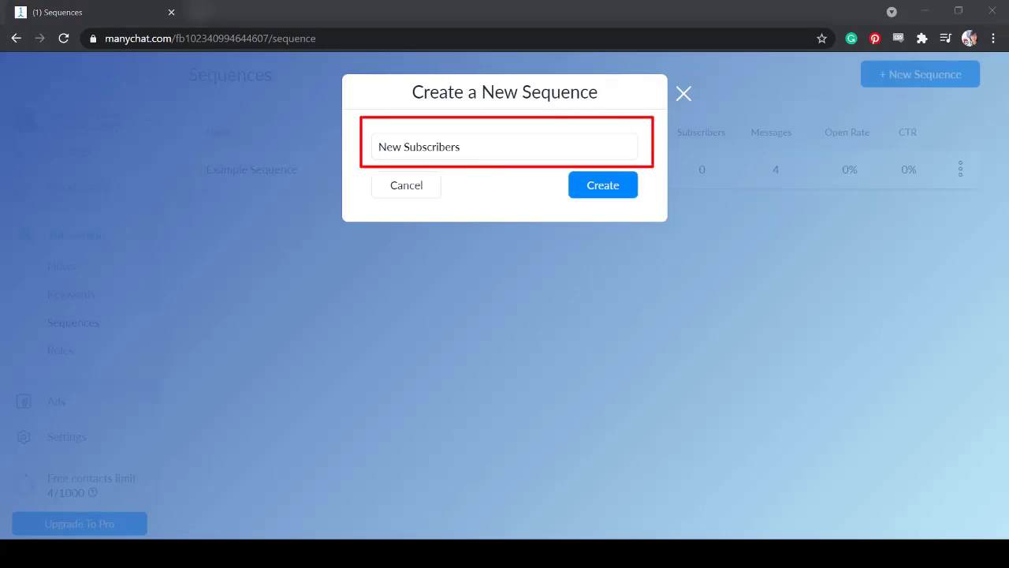
click(629, 196)
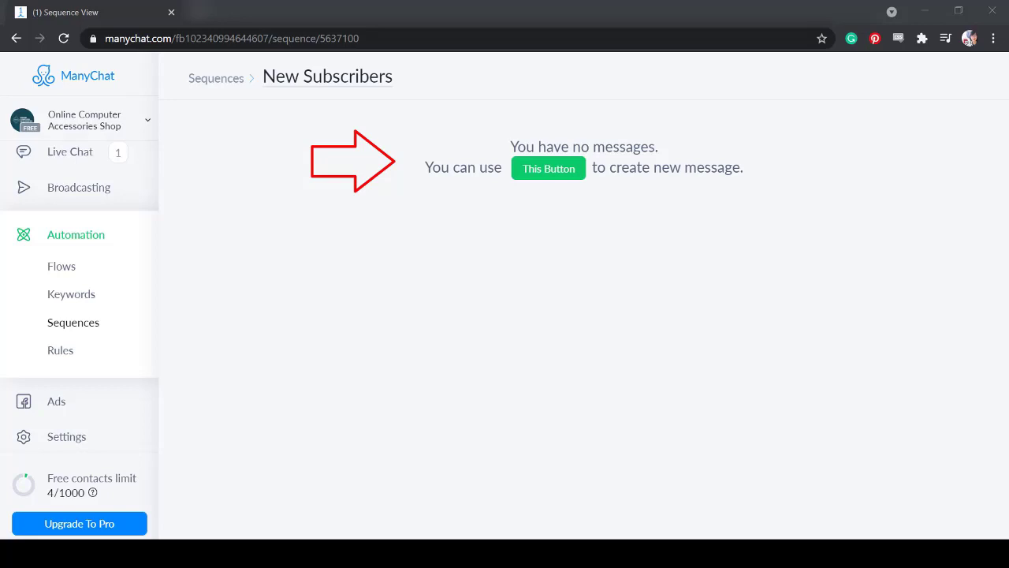
Step: Add the first message slot, scheduled After 1 day, to the empty sequence
click(574, 171)
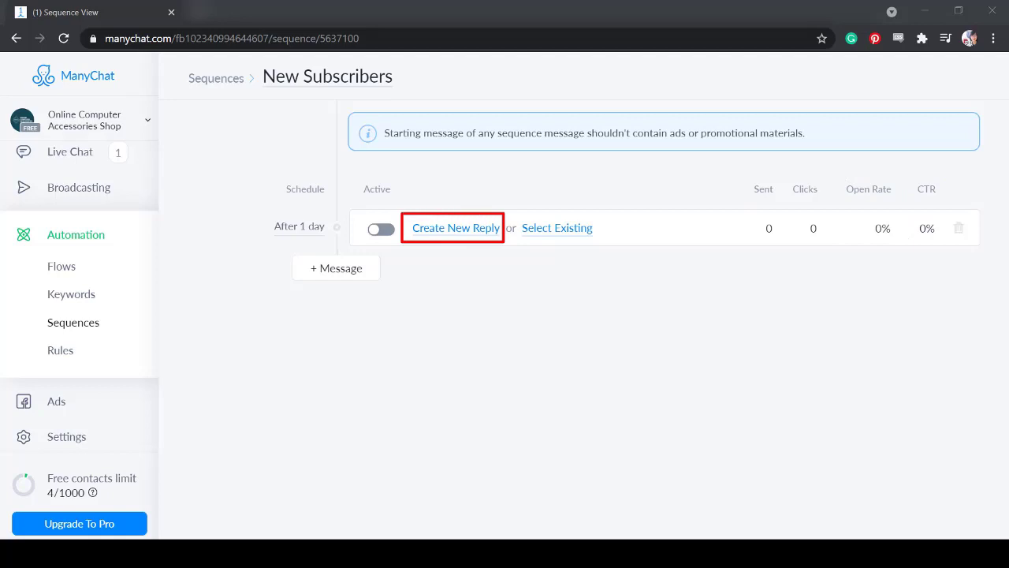
Step: Write the first message's fitness-content greeting plus a second text block 'Don't worry. 😊 It's free!'
click(491, 230)
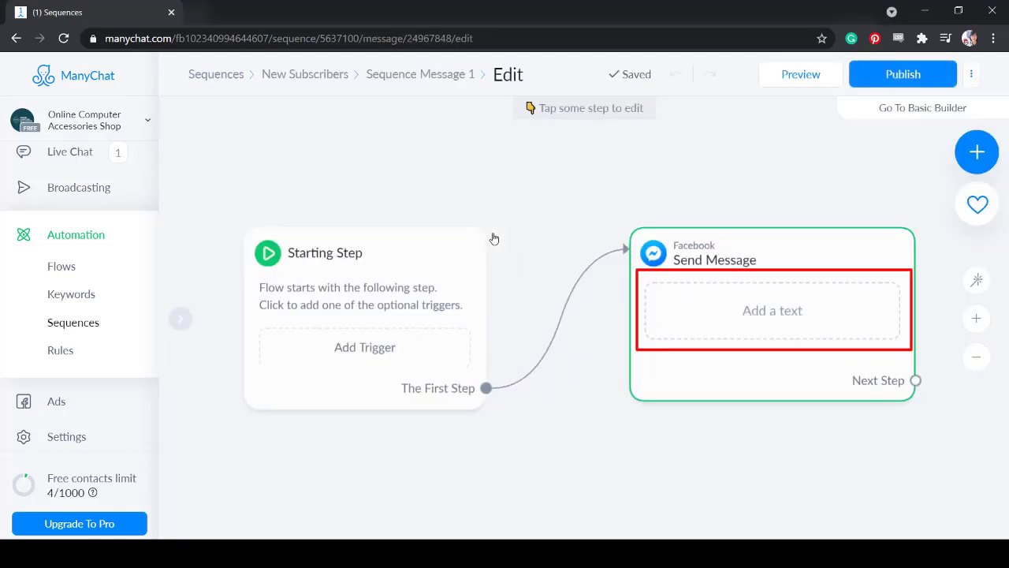
click(822, 313)
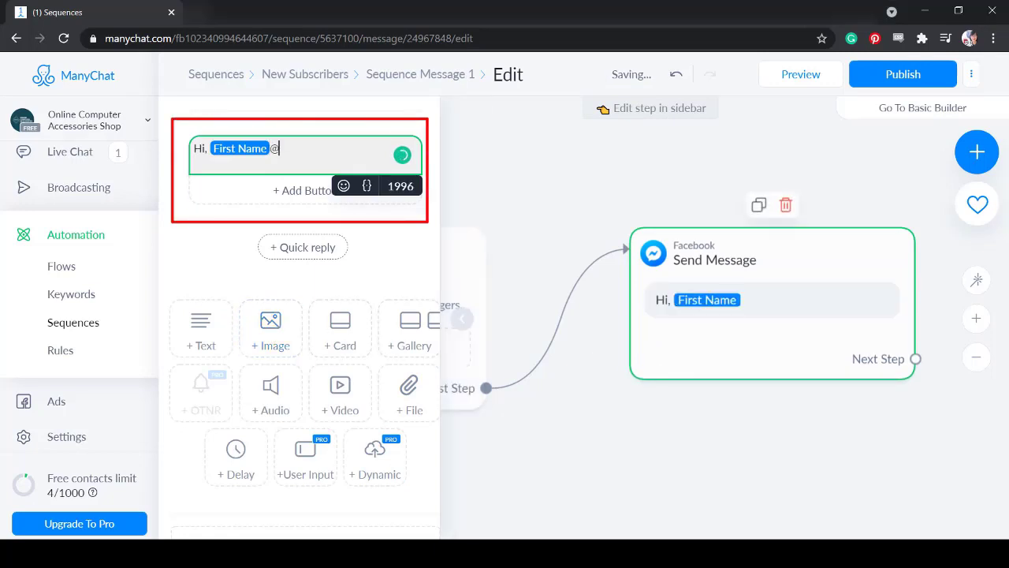
text(! We help people get through their fitness journey. Do you want to receive content from us?)
click(201, 343)
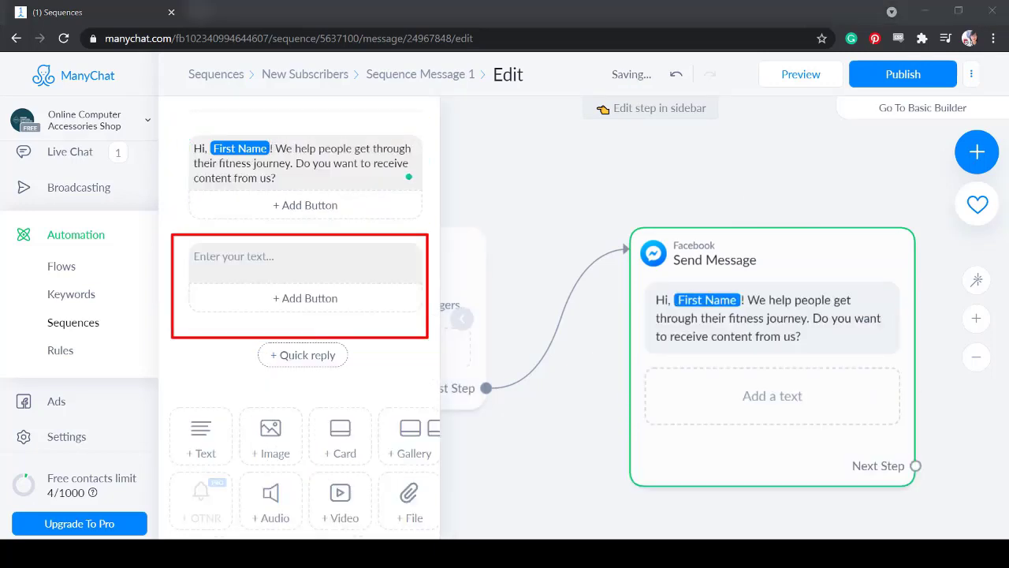
click(342, 247)
text(Don't worry. 😊 It's free!)
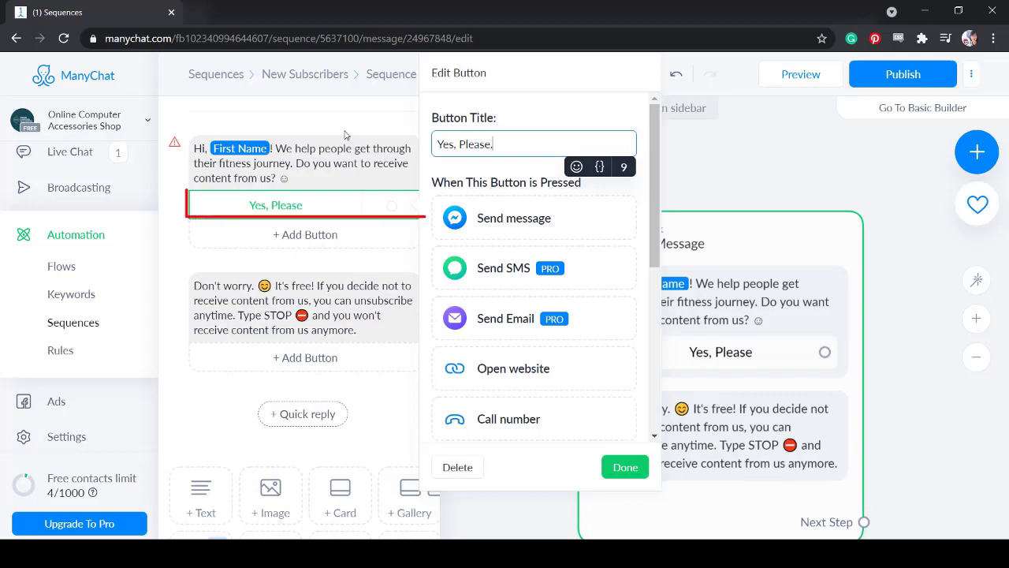
text(.)
Step: Add a 'Maybe Next Time' reply button under 'Yes, Please.' and save the message
scroll(291, 236, up, 2)
click(291, 350)
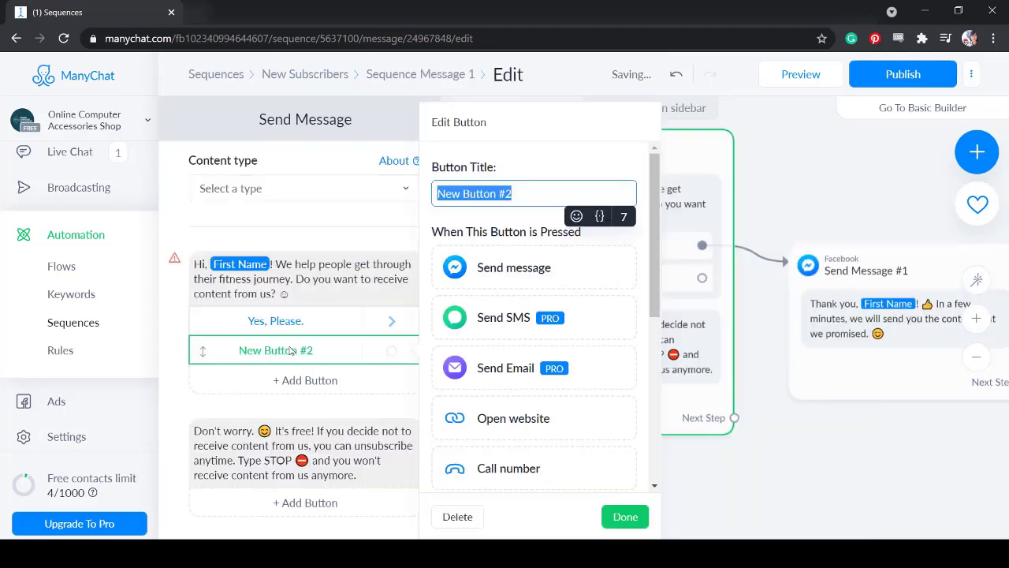
text(Maybe Next Time)
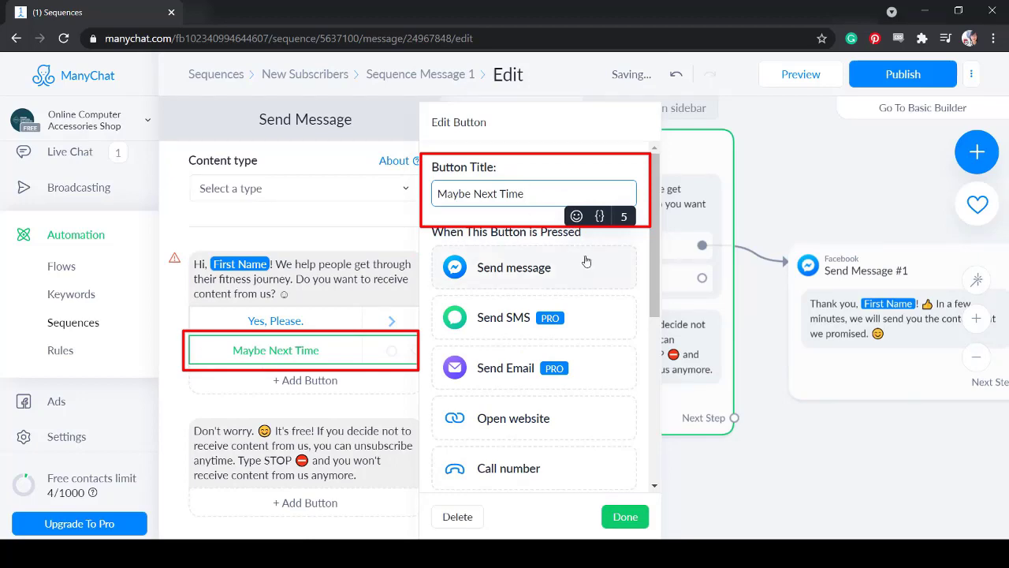
click(763, 215)
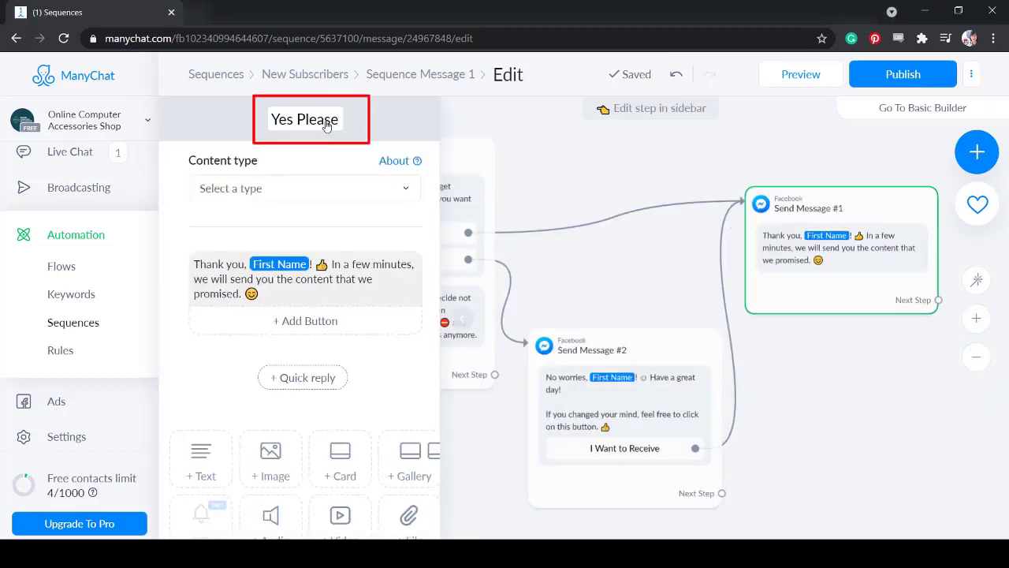
Step: Rename the second follow-up step to 'Maybe Next Time'
click(611, 349)
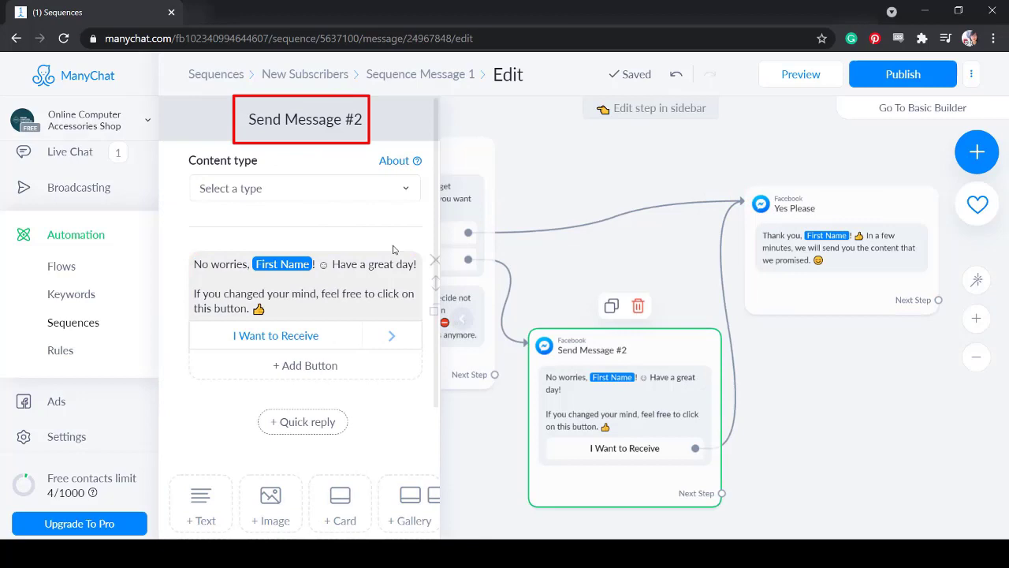
click(292, 120)
text(Maybe Next Time)
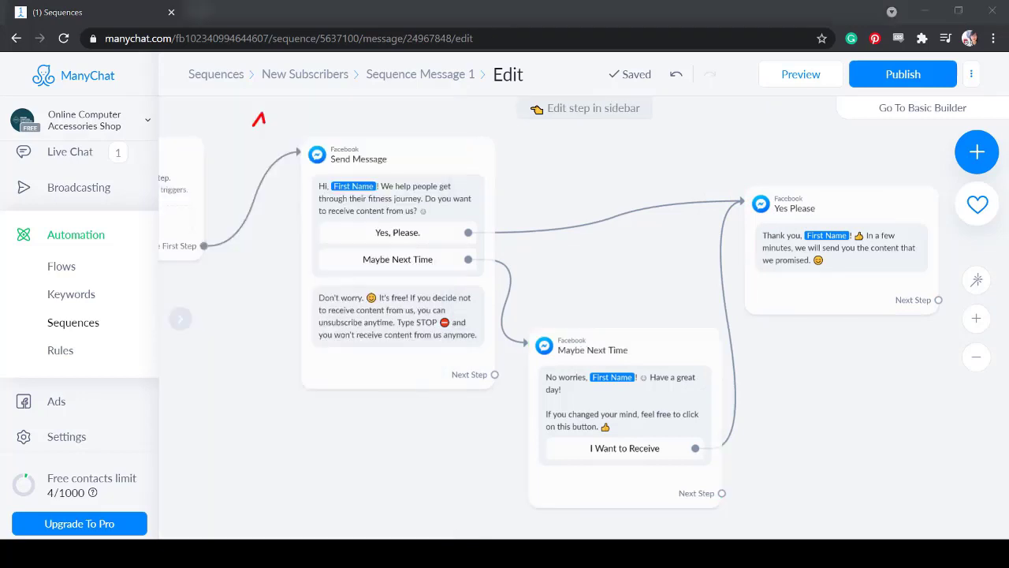
key(Escape)
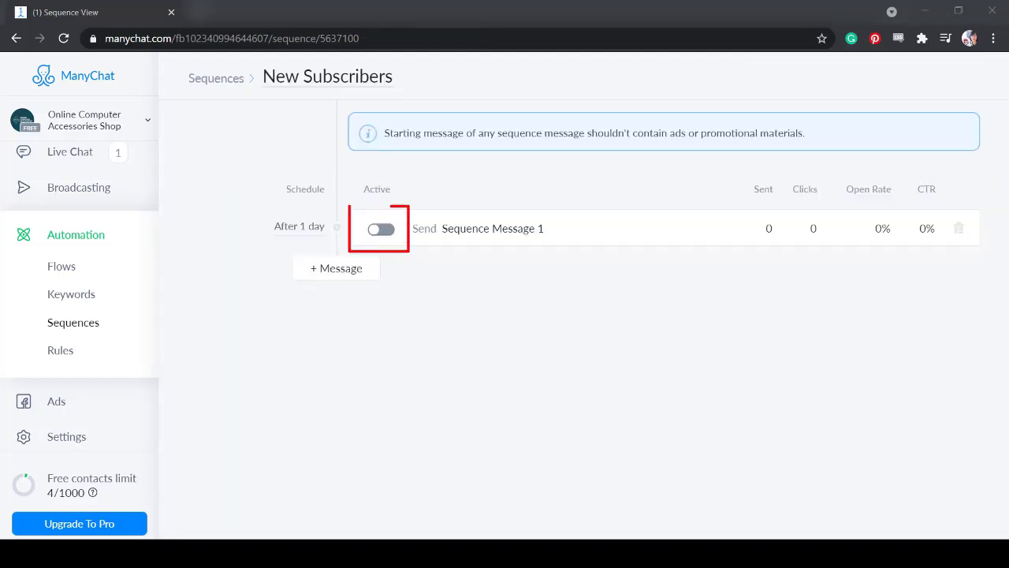
Step: Activate the first message and add slots for Sequence Messages 2 and 3
click(381, 229)
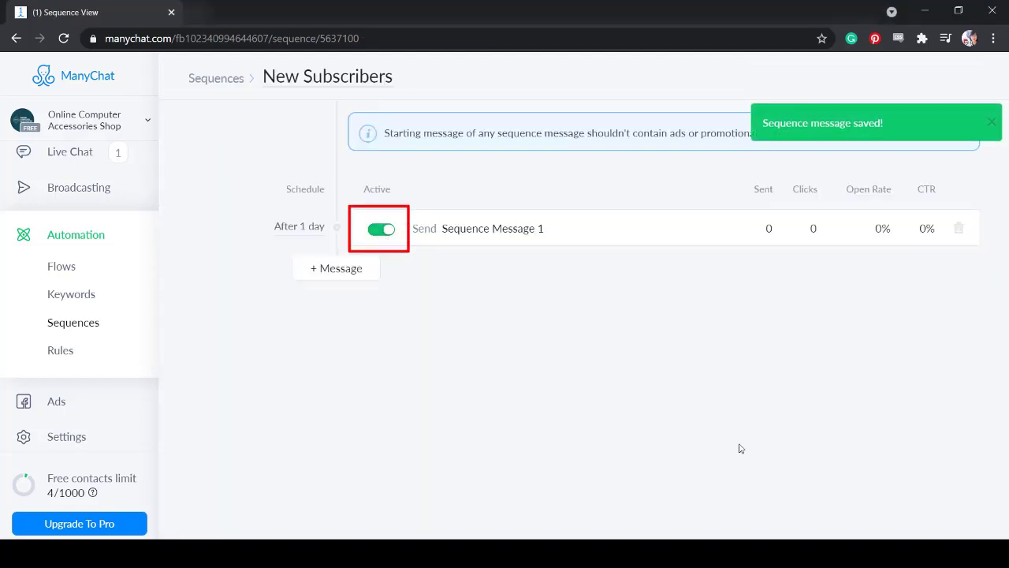
click(336, 268)
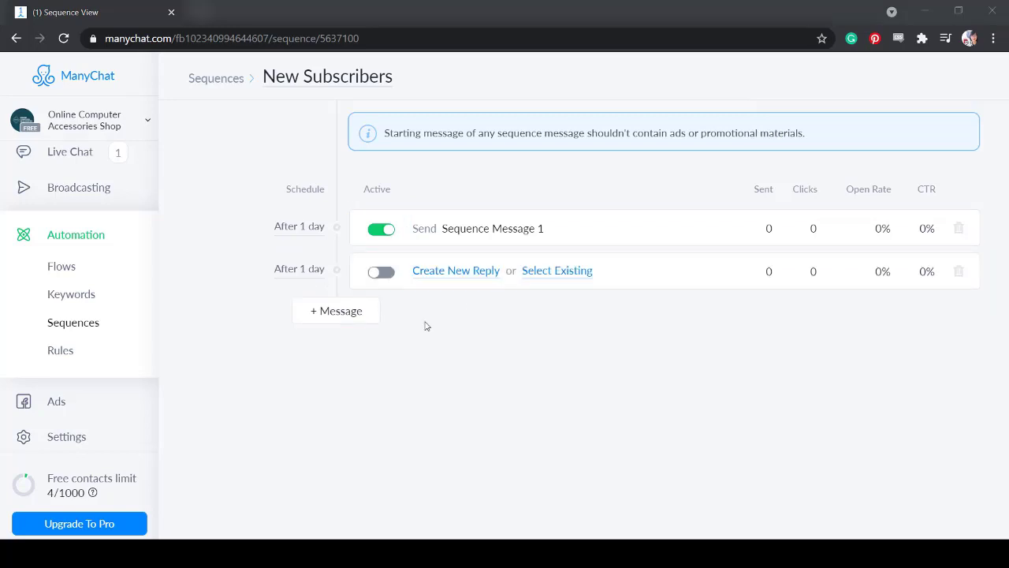
click(369, 319)
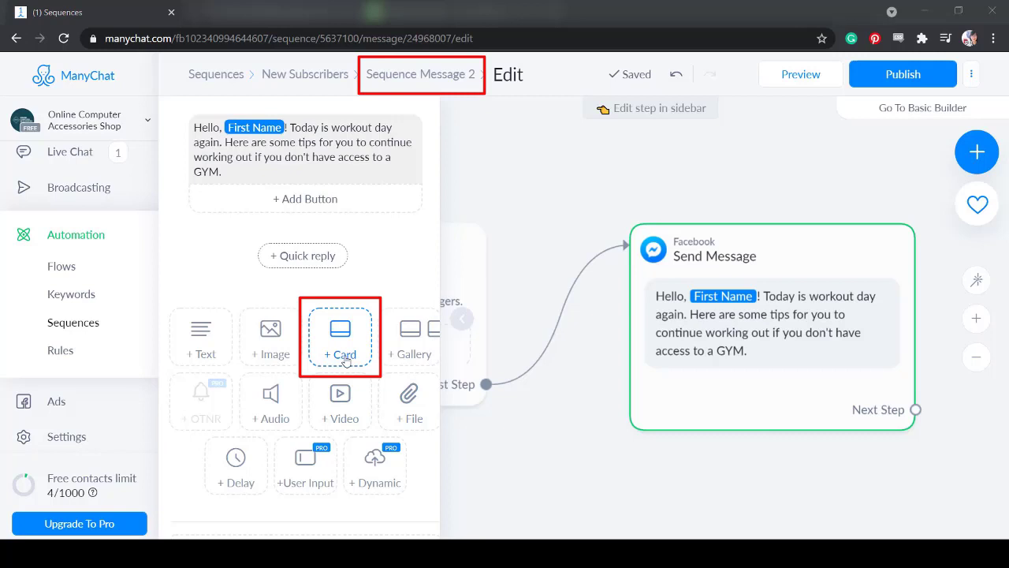
Step: Give Message 2 a card whose button opens the exercise website, publish it, and create Message 3's reply
click(341, 353)
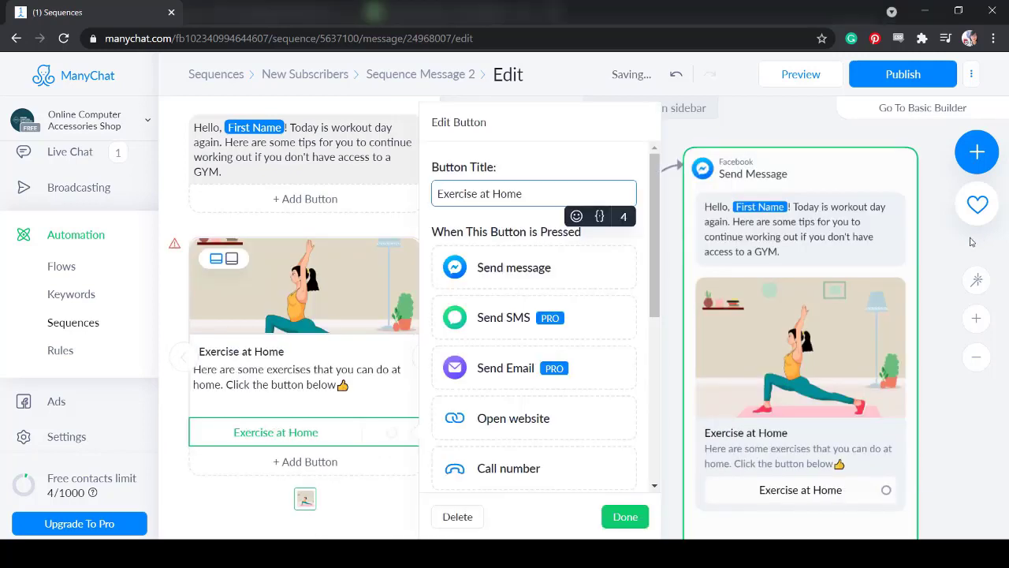
click(513, 418)
click(516, 352)
text(https://www.healthline.com/health/fitness-exercise/at-home-workouts)
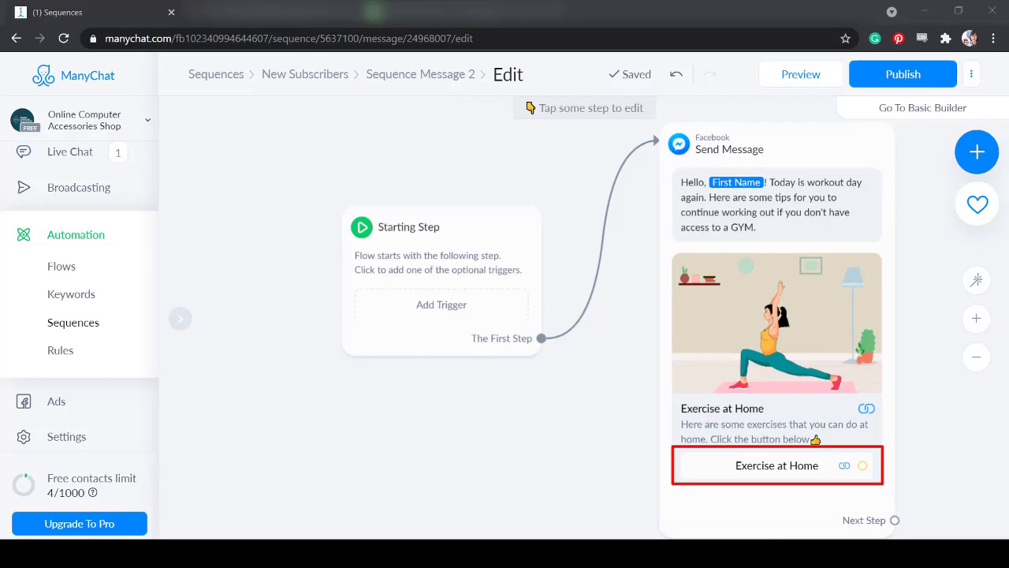
click(903, 75)
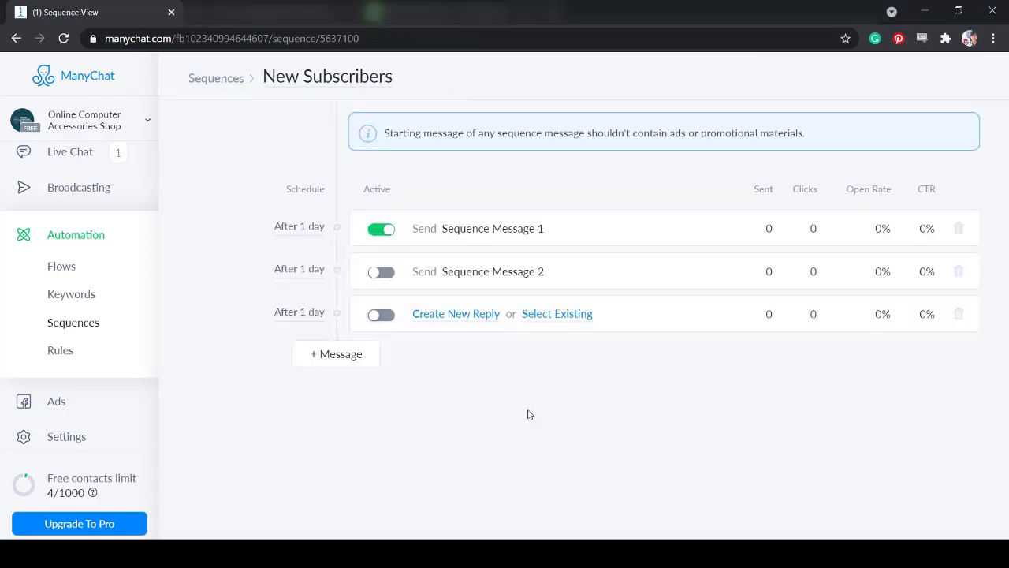
click(381, 272)
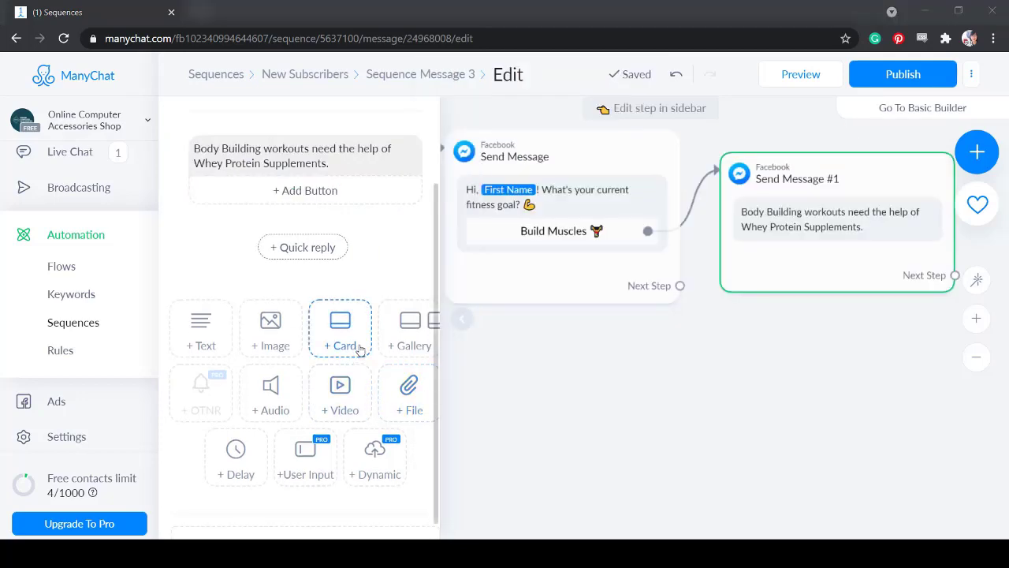
Step: Add a Whey Protein product card to the third message
click(347, 380)
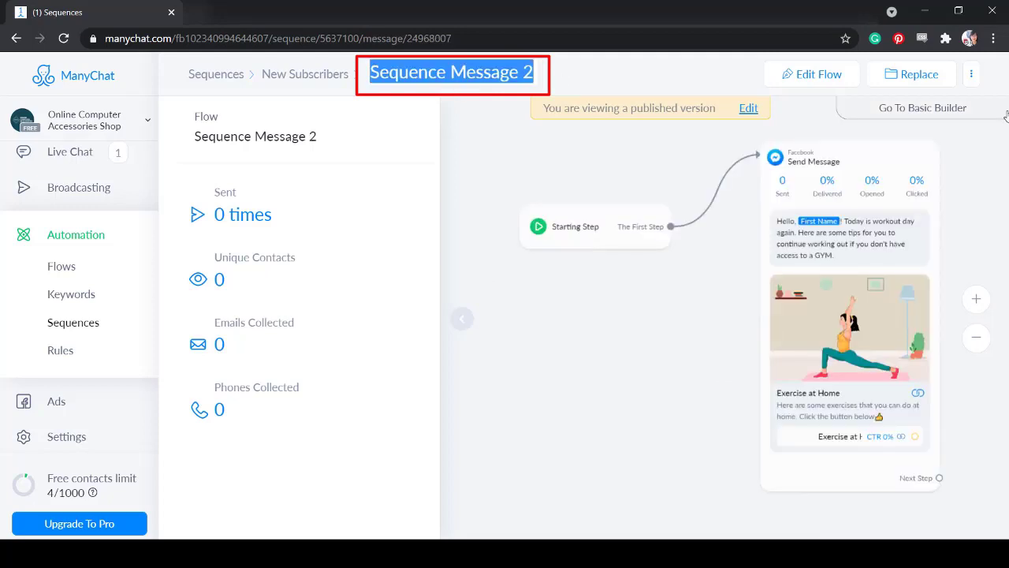
Step: Rename the second message 'Free Content: Blog' and the third 'Promoting Products'
text(Free Content: Blog)
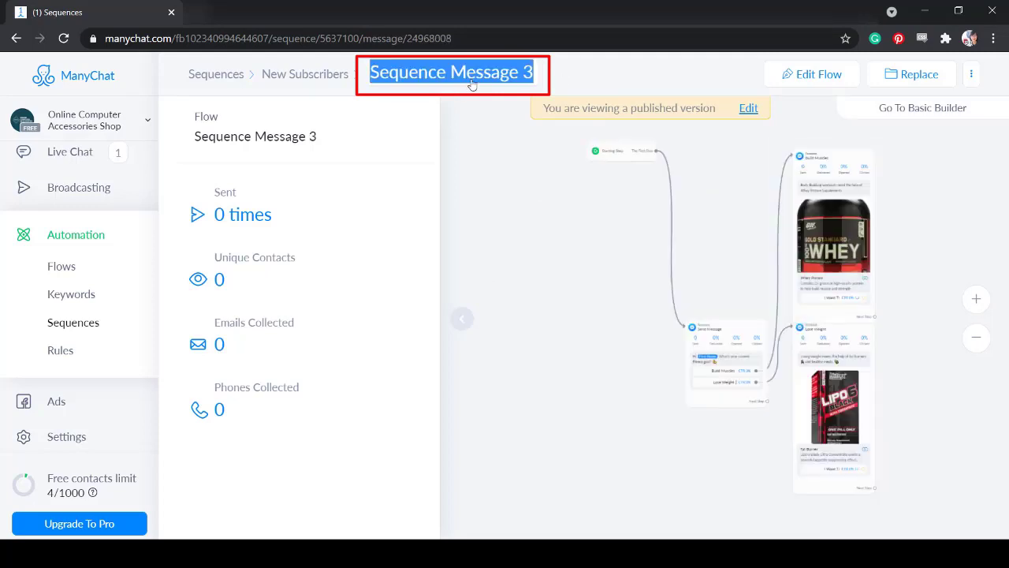
text(Promoting Products)
key(Return)
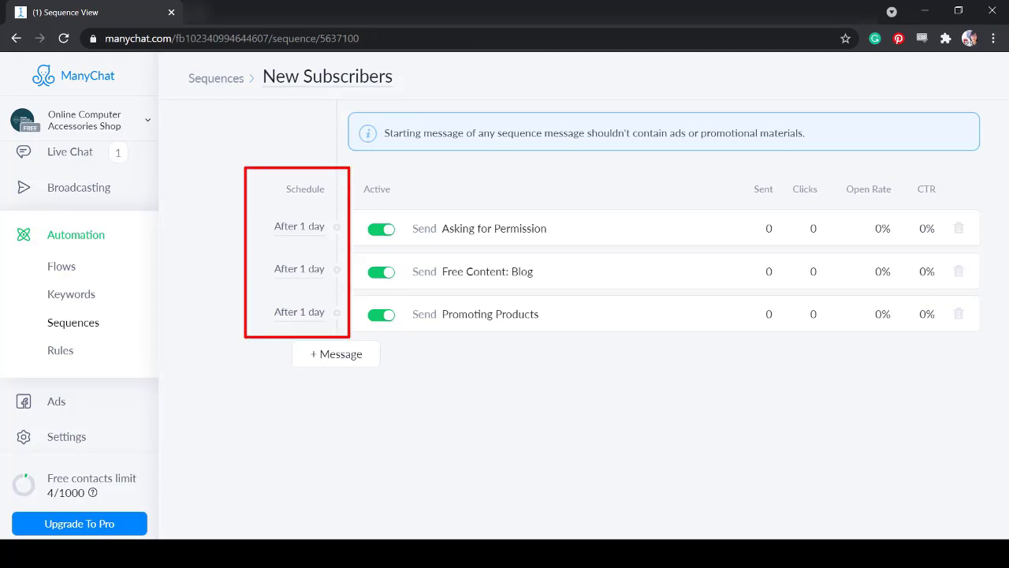
Step: Schedule the first message after 3 minutes and the second after 30 minutes
click(300, 227)
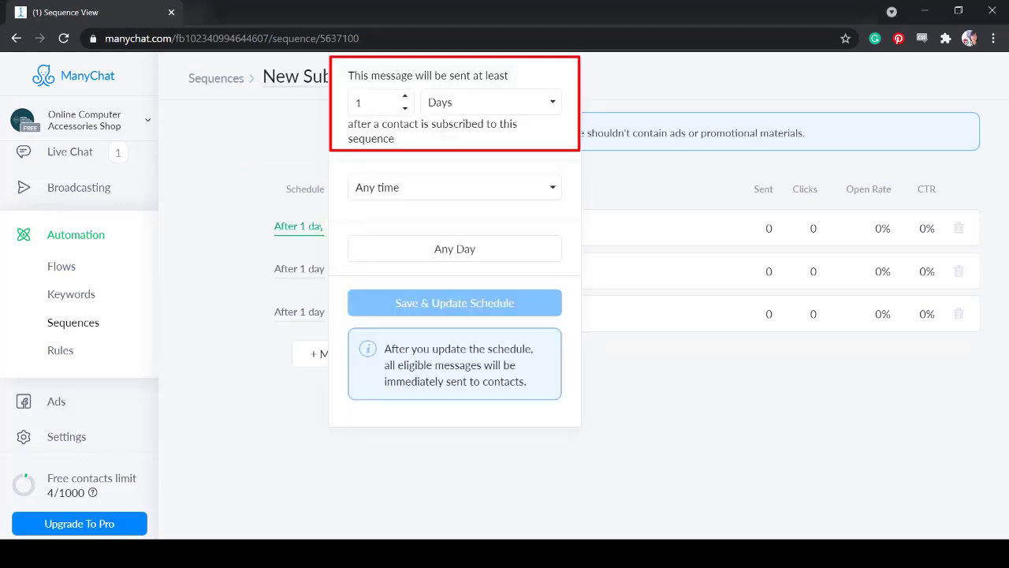
click(552, 101)
click(554, 123)
click(553, 105)
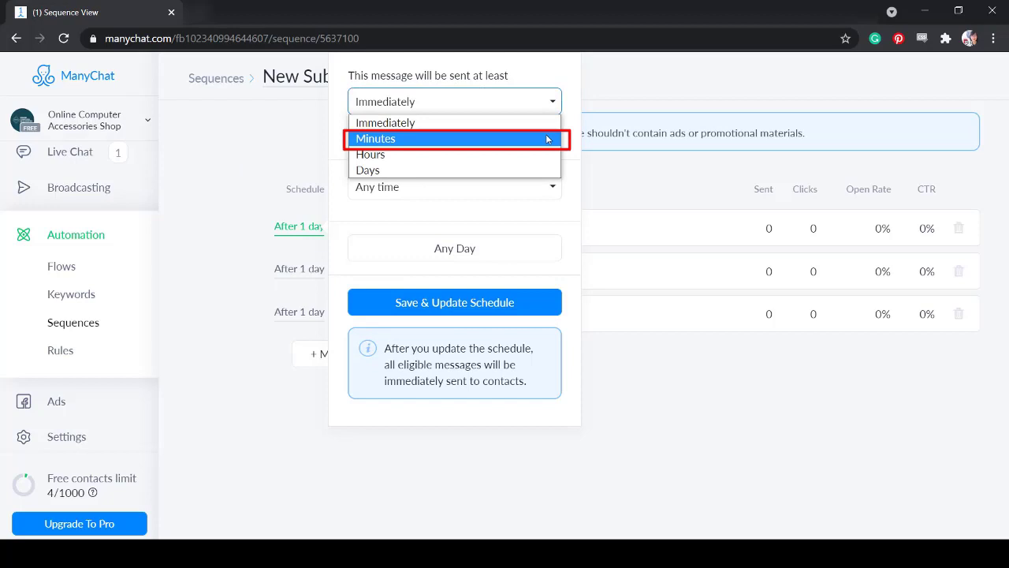
click(548, 171)
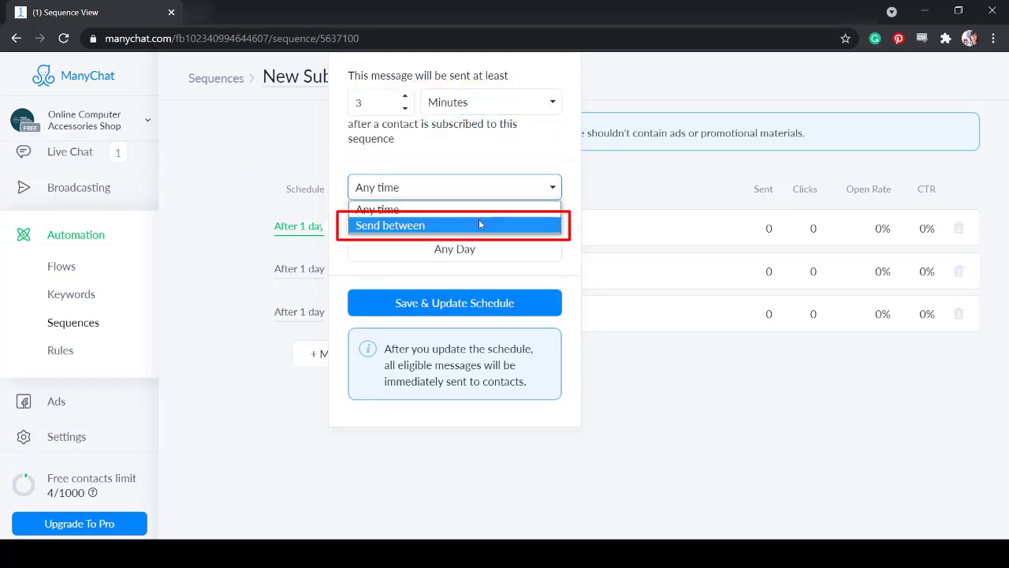
click(478, 225)
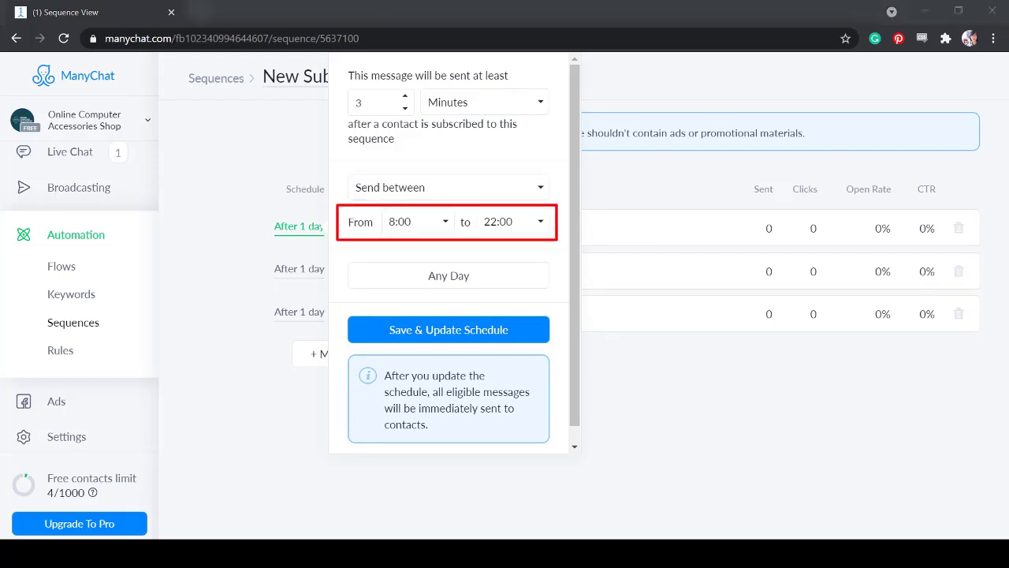
click(530, 276)
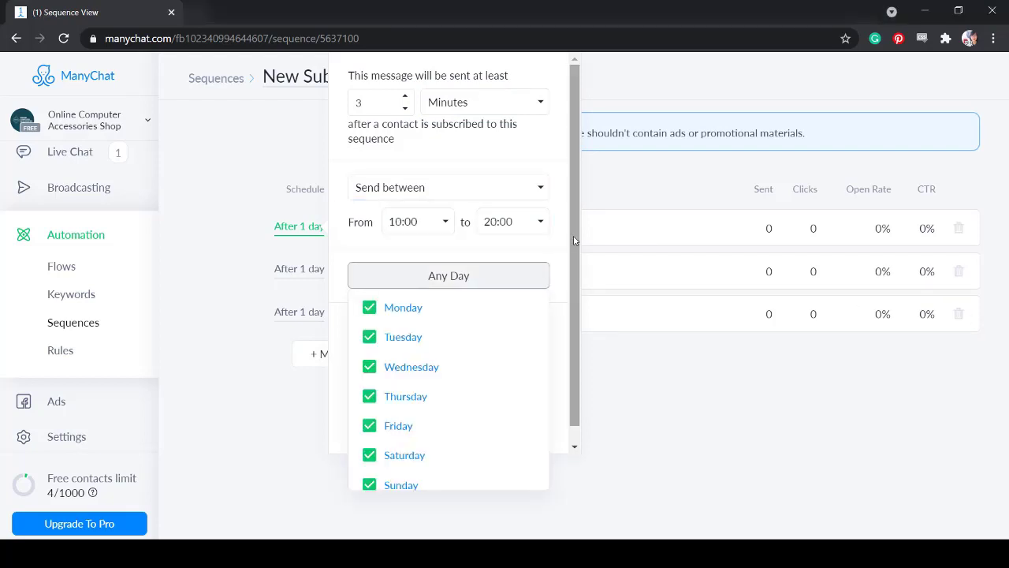
scroll(572, 240, down, 1)
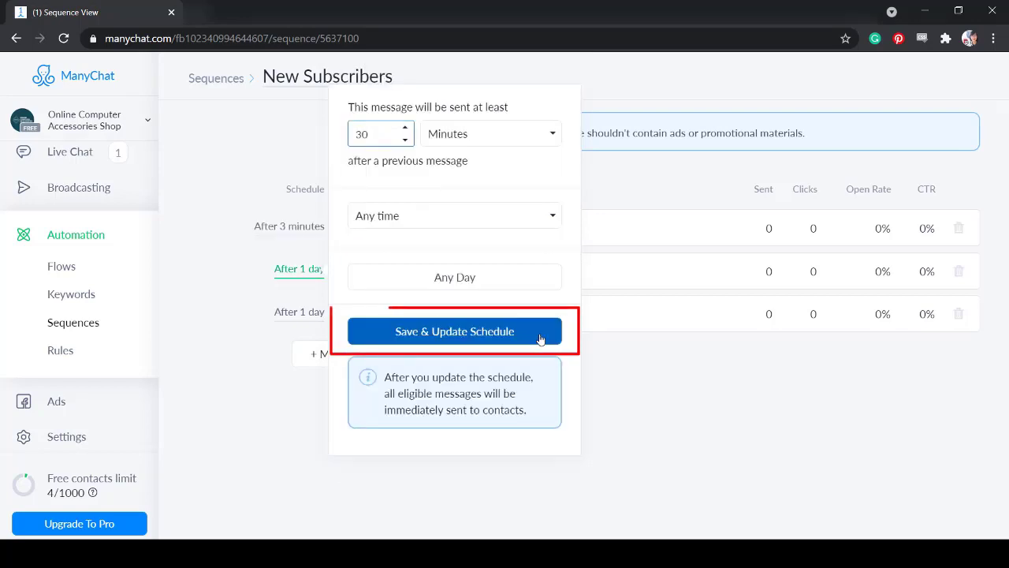
click(540, 335)
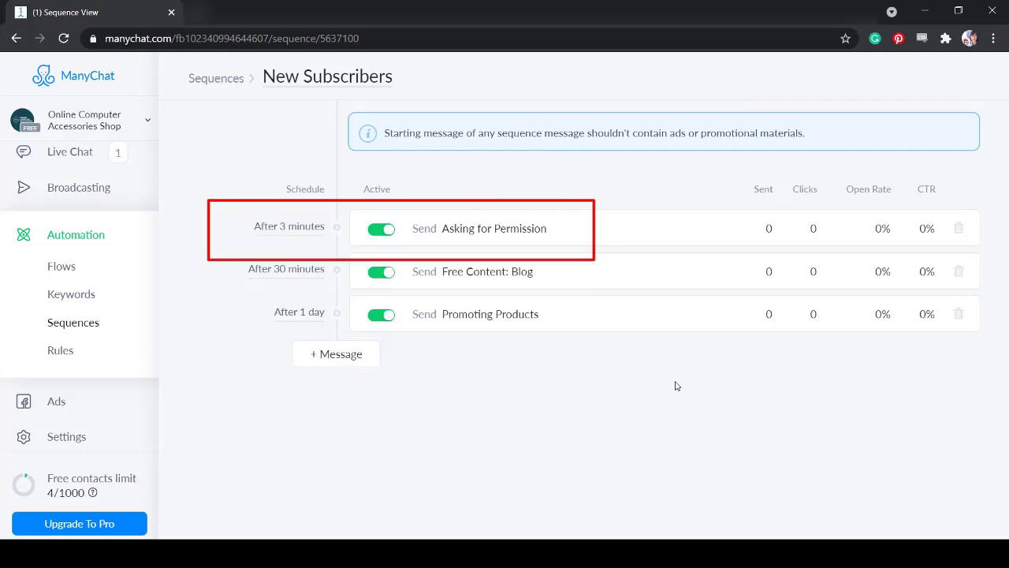
Step: Change the Promoting Products delay to 2 days and save the schedule
click(310, 316)
click(404, 171)
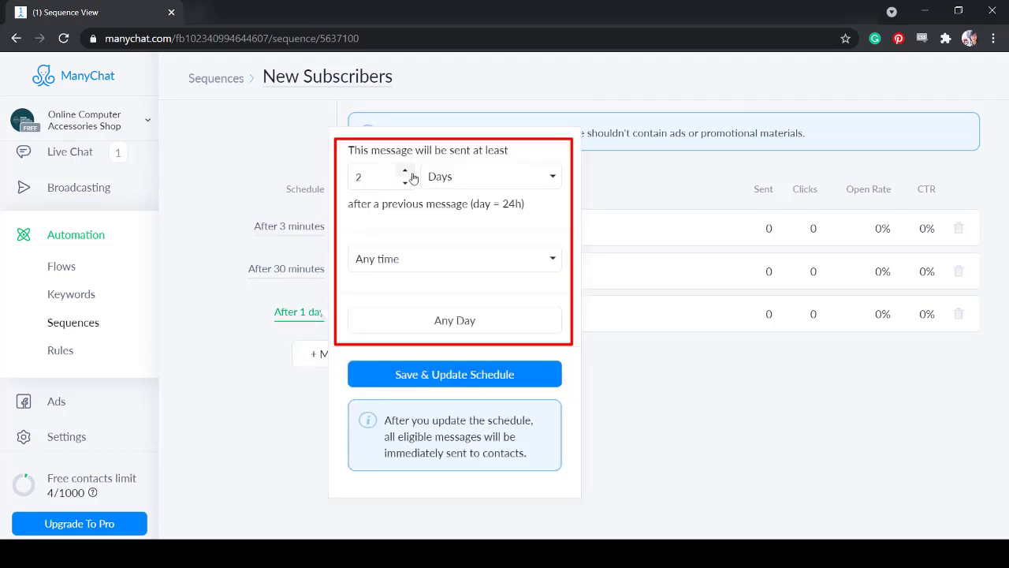
click(454, 374)
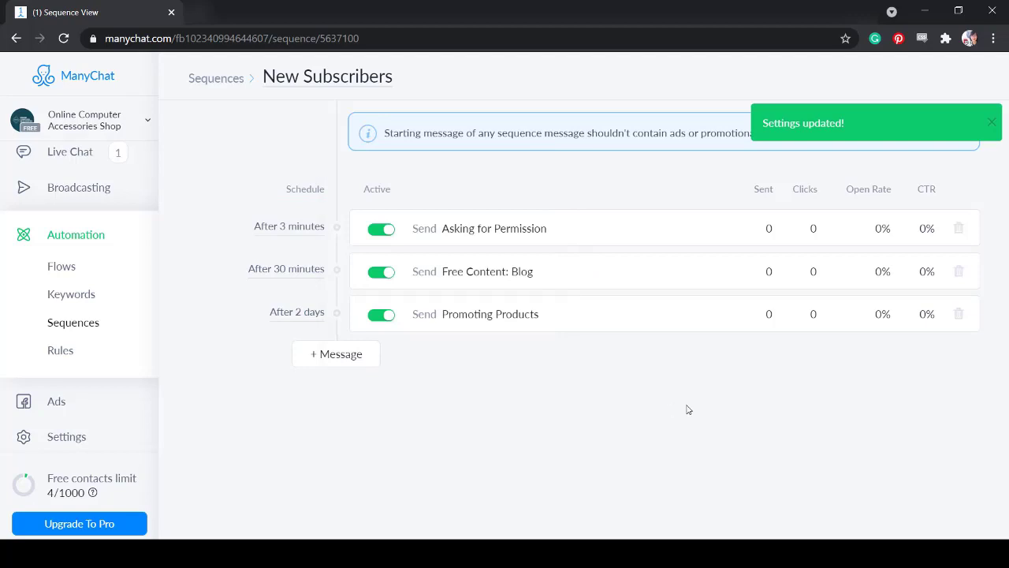
Step: In Automation > Rules, add a Date/Time trigger 2 days after Last Interaction at 20:00, plus a Start a Flow action
click(60, 350)
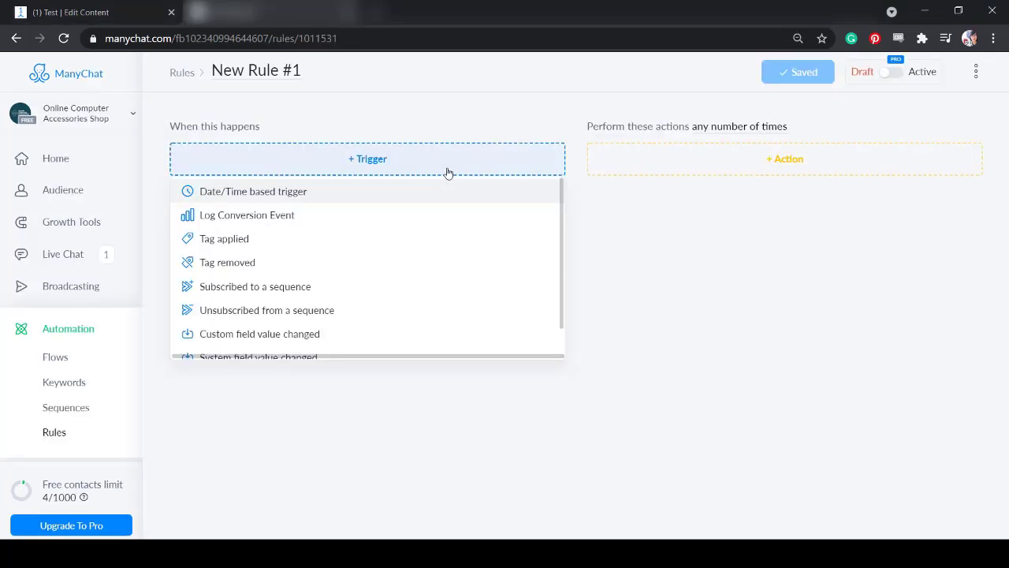
click(446, 191)
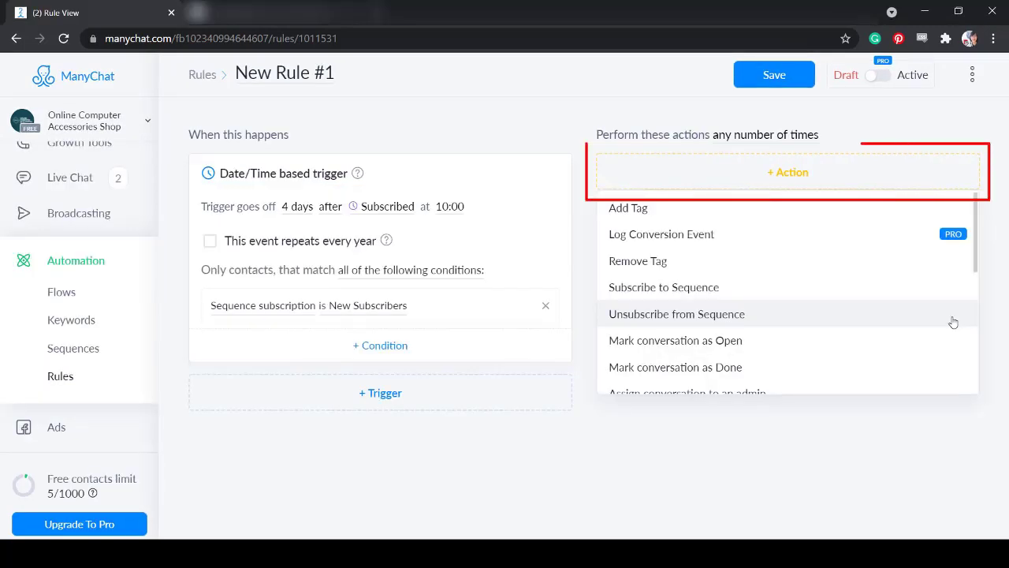
scroll(950, 319, down, 3)
click(939, 303)
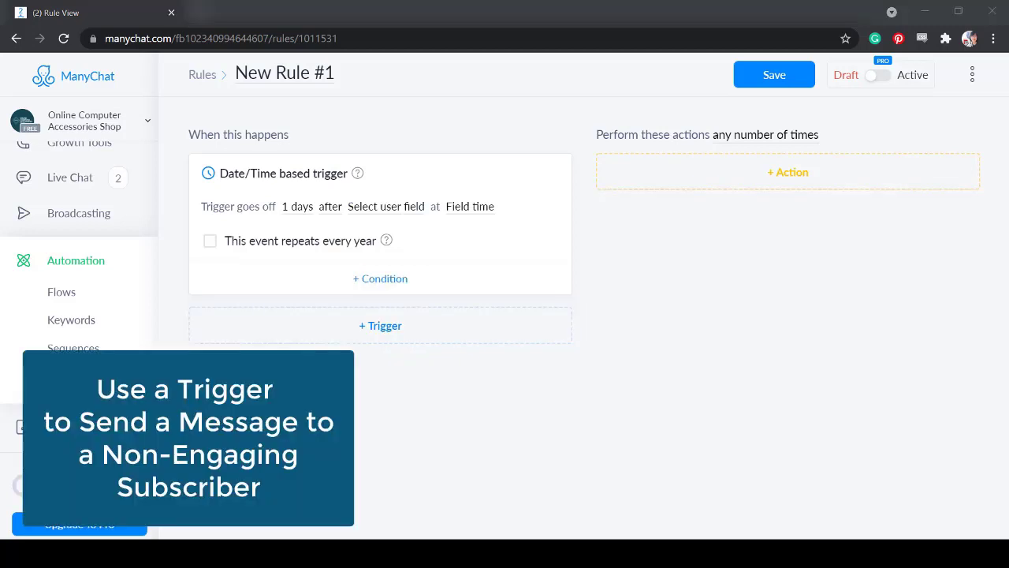
click(403, 207)
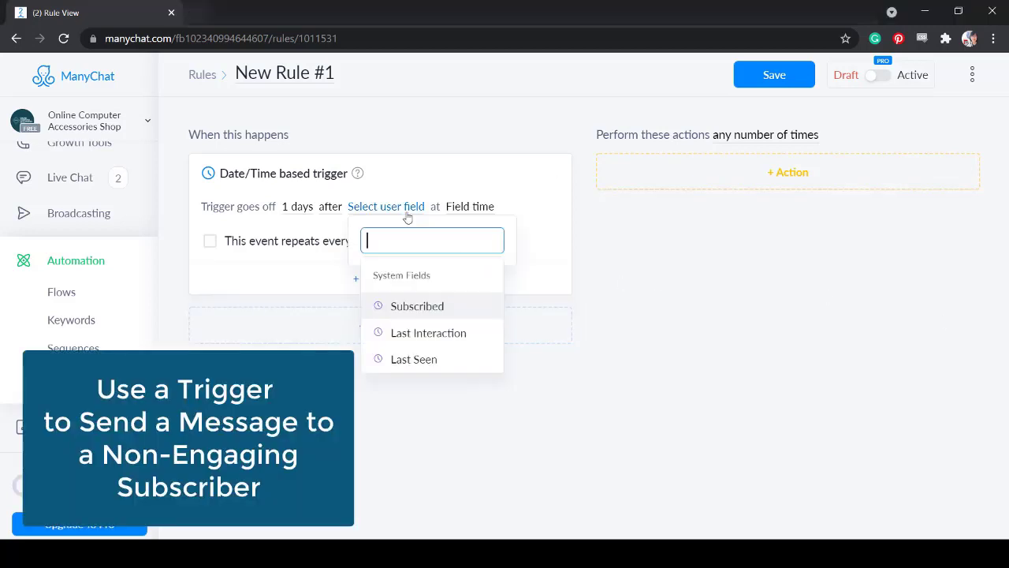
click(466, 335)
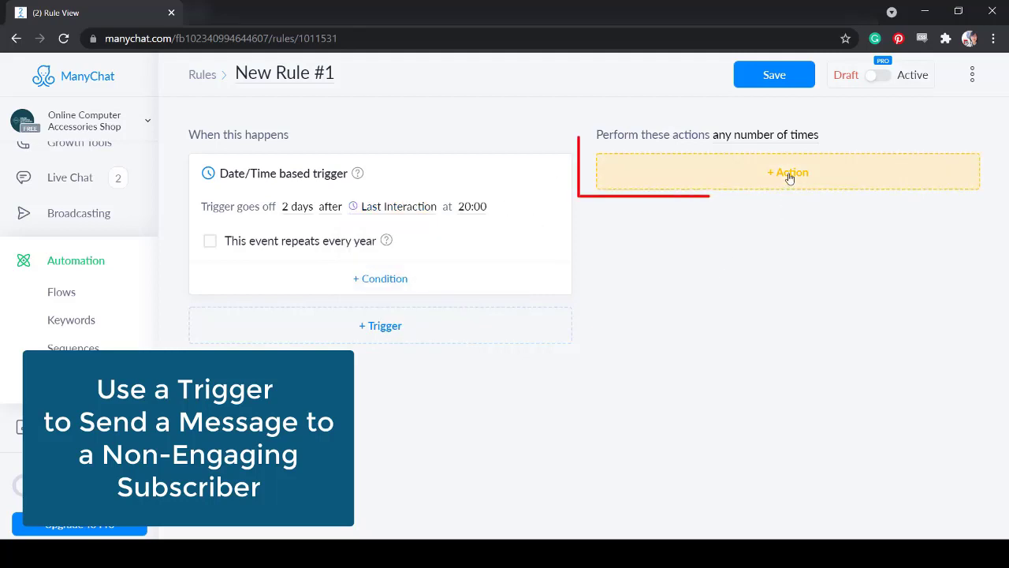
click(788, 172)
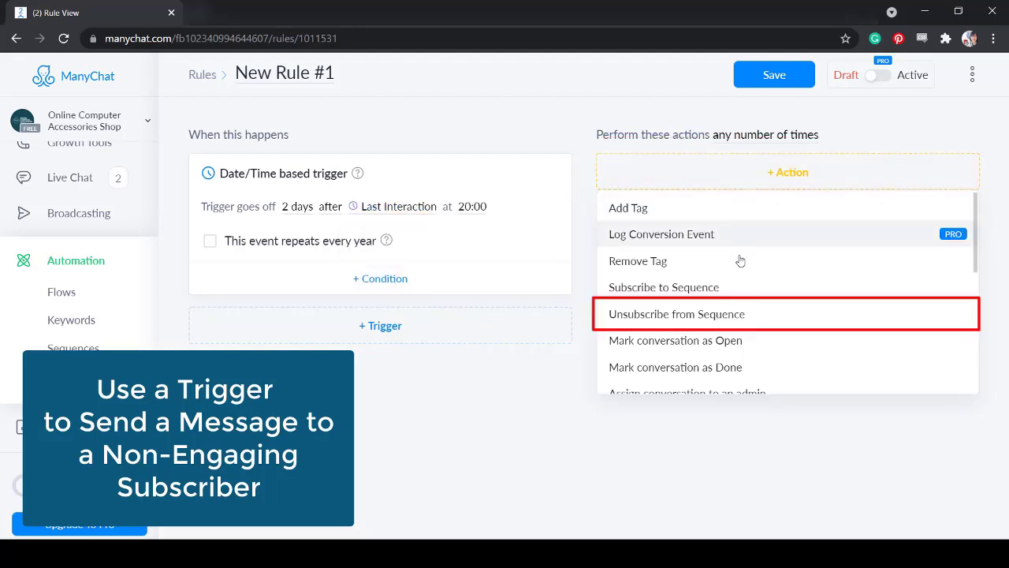
scroll(728, 291, down, 5)
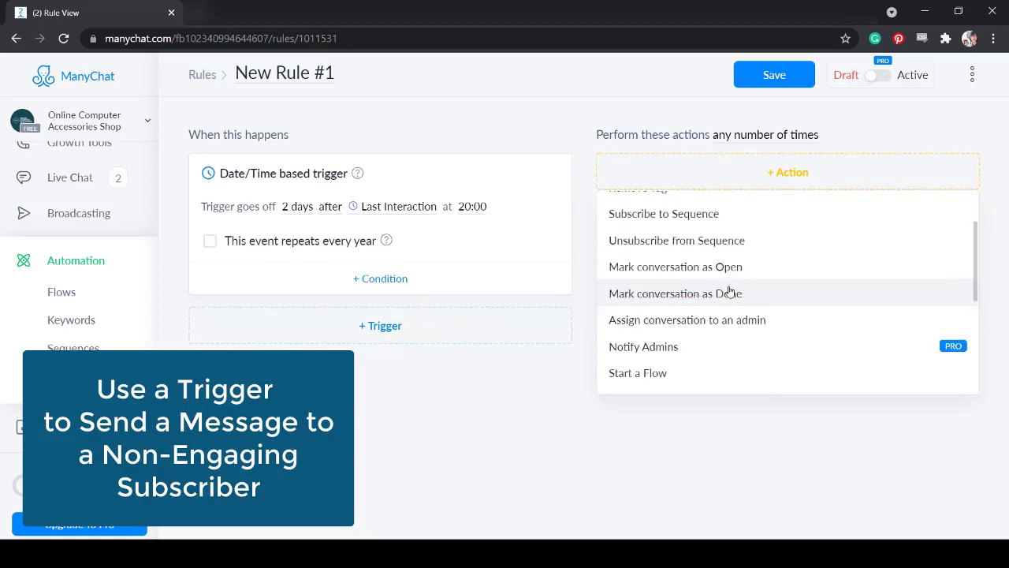
click(729, 303)
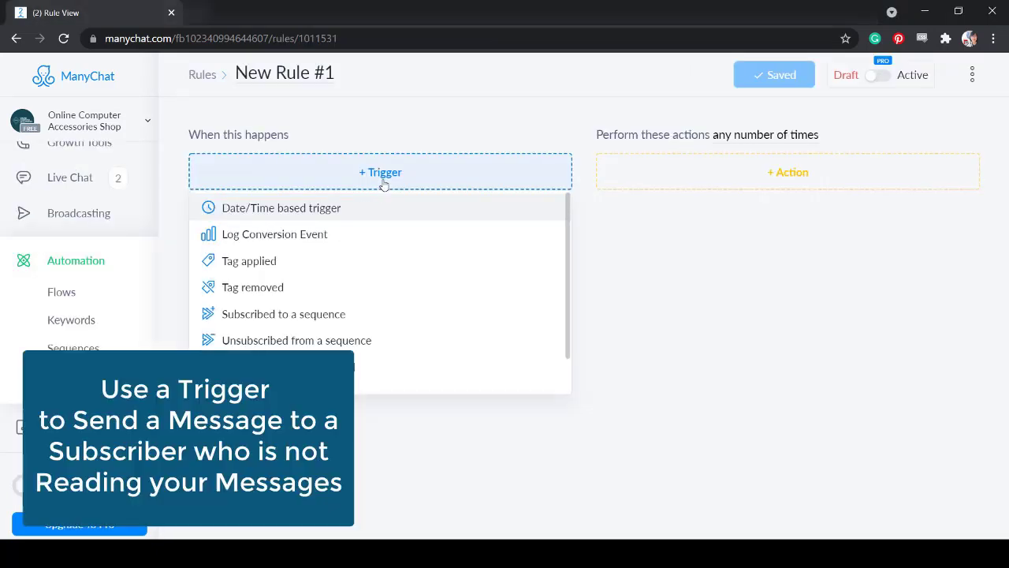
Step: Give the rule a Date/Time trigger 5 days after Last Seen at 16:00, then add a Start a Flow action
click(312, 206)
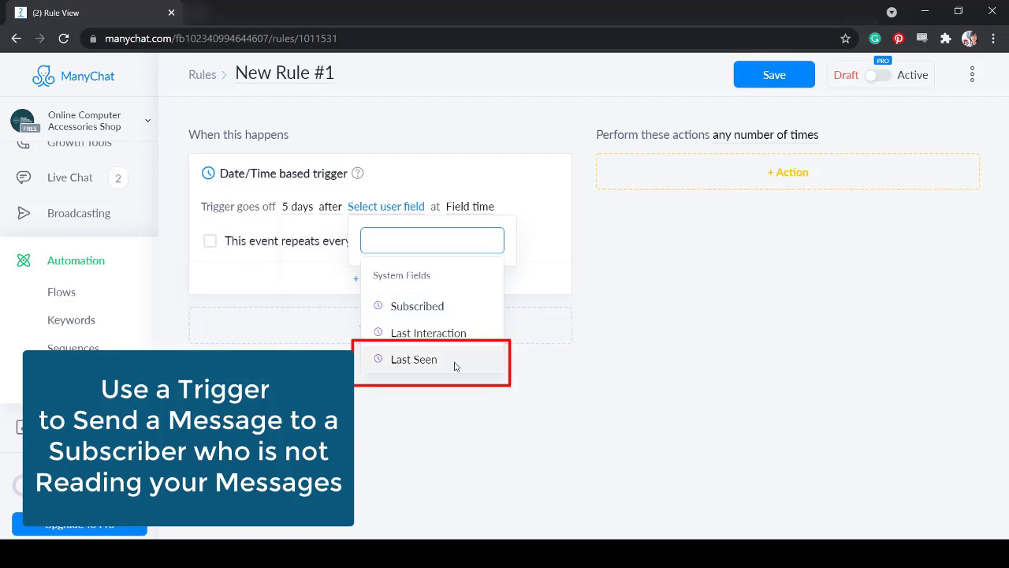
click(455, 364)
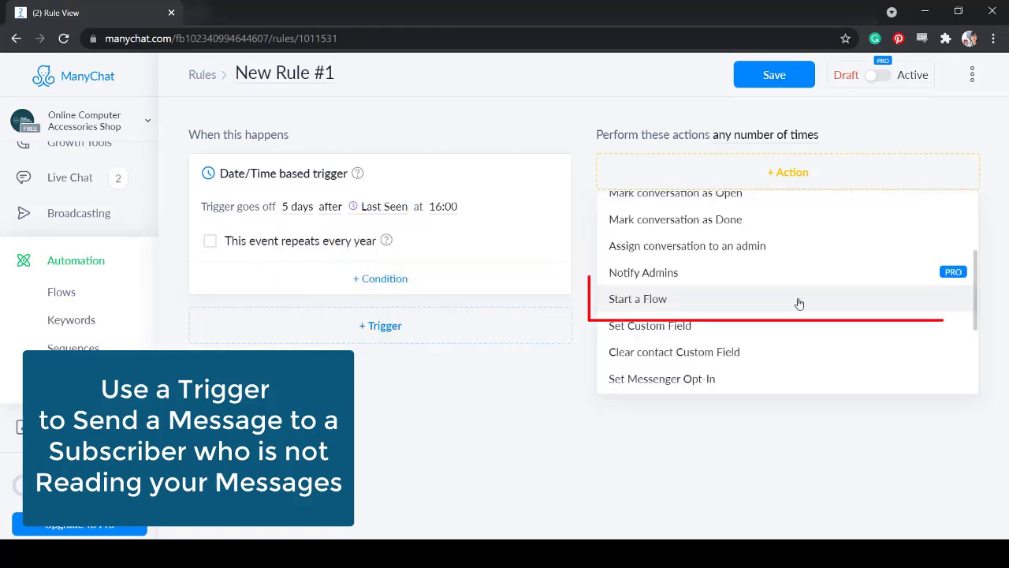
click(796, 301)
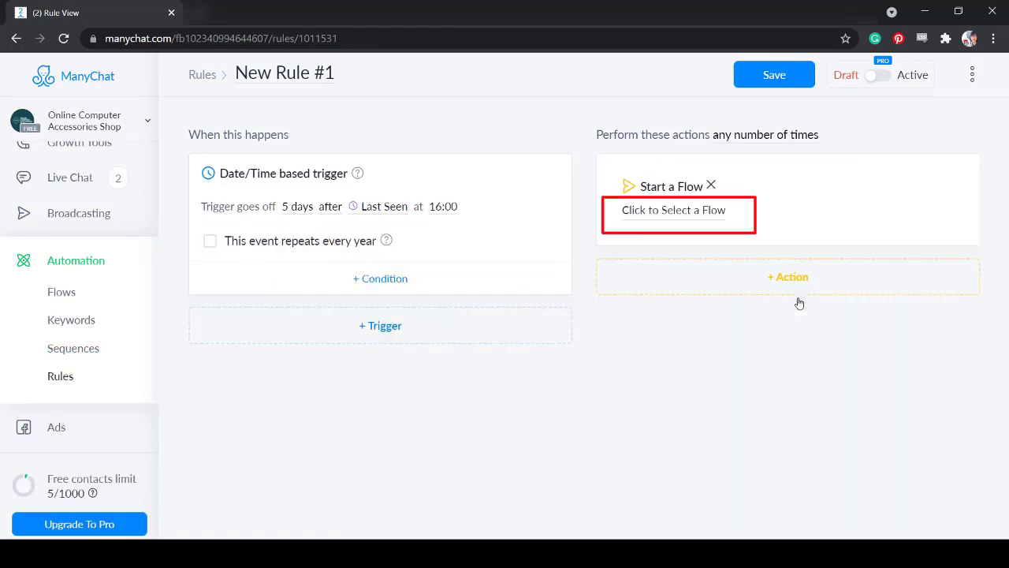
click(695, 216)
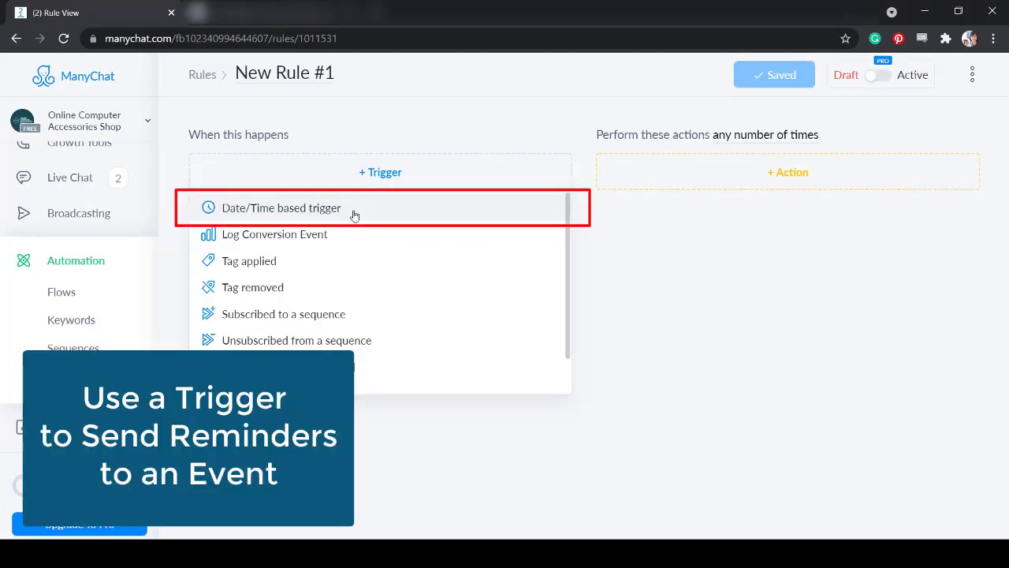
Step: Trigger the rule 4 days after Subscribed at a field time, and have it start the REMINDER flow
click(353, 211)
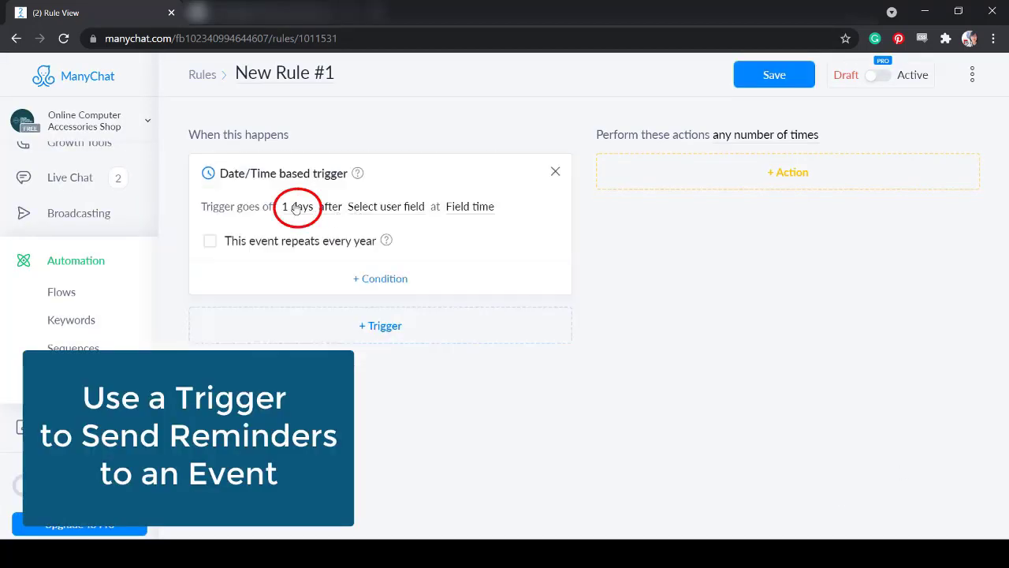
click(386, 207)
click(488, 307)
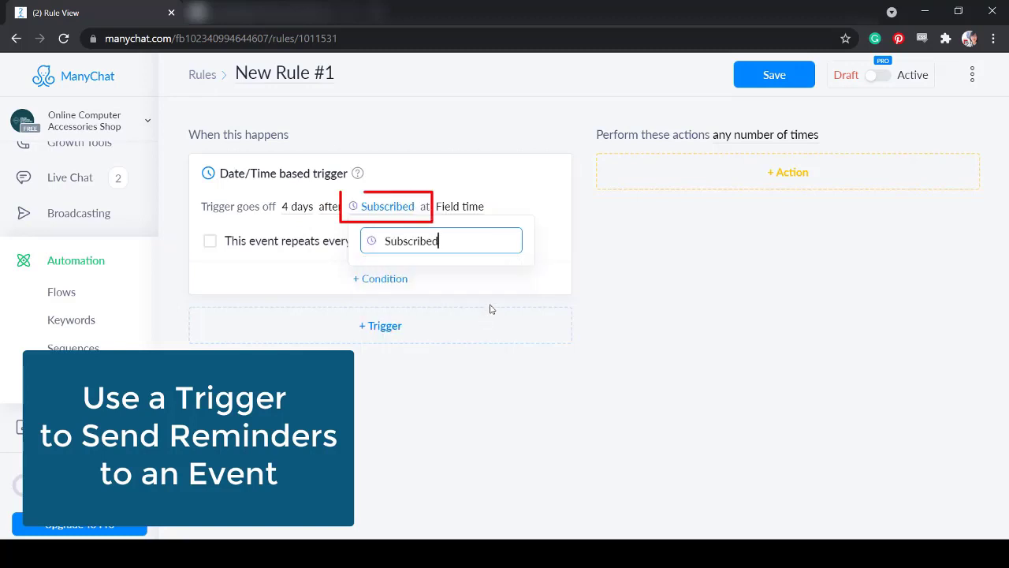
click(463, 210)
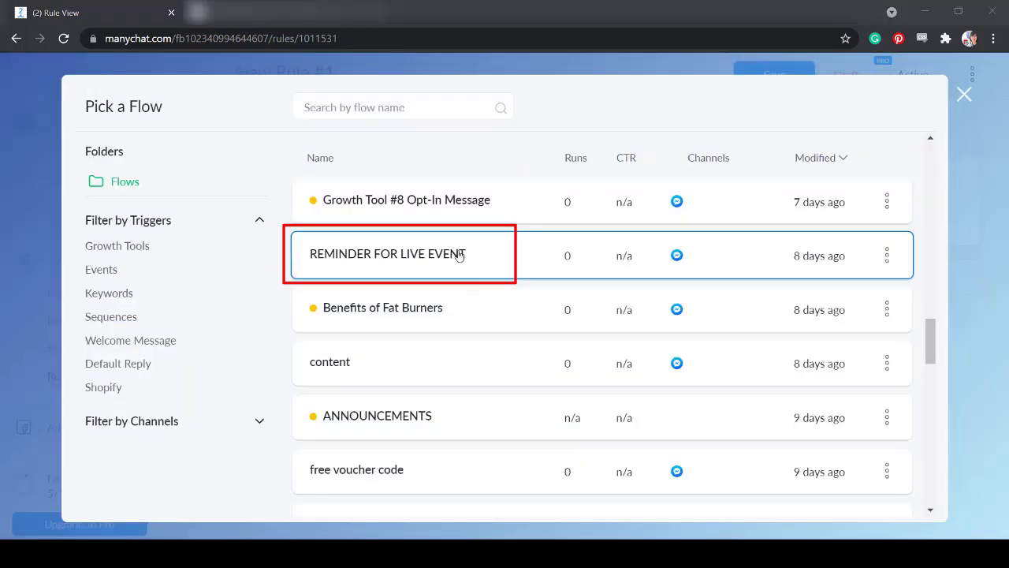
click(462, 255)
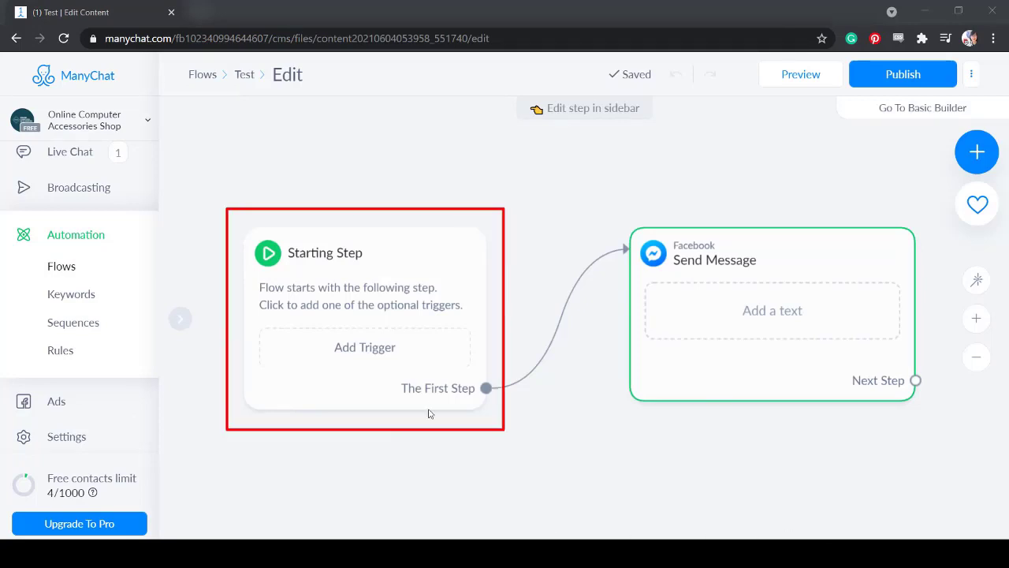
Step: Open the Choose trigger dialog from the Test flow's Starting Step
click(413, 362)
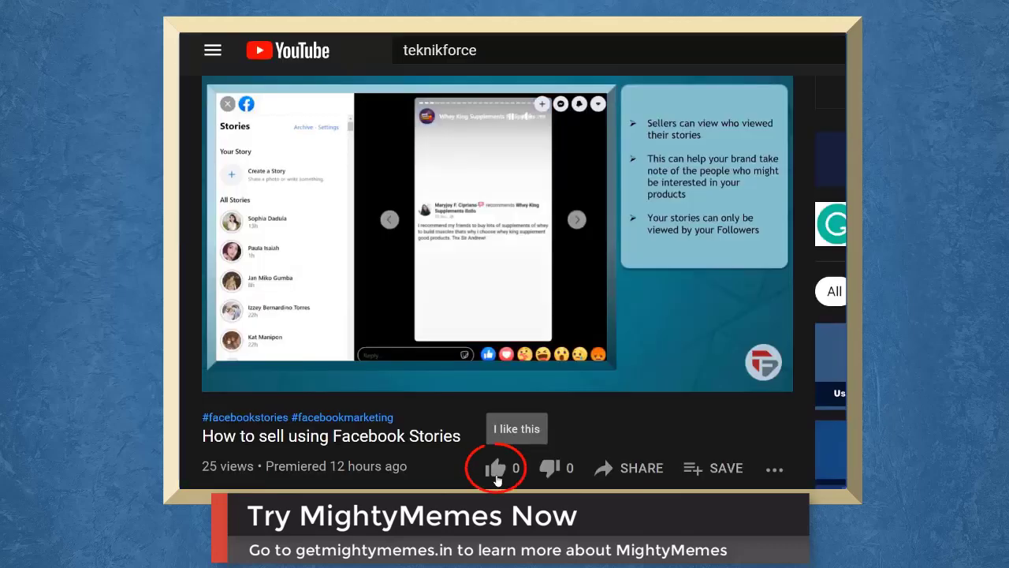
Step: Like the 'How to sell using Facebook Stories' video and subscribe to Teknikforce
click(496, 473)
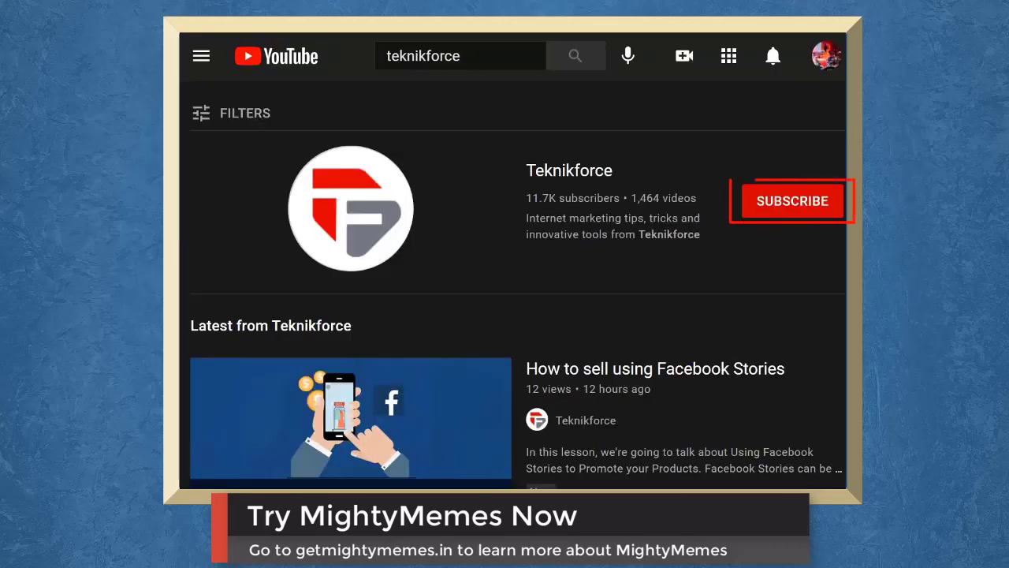
click(788, 201)
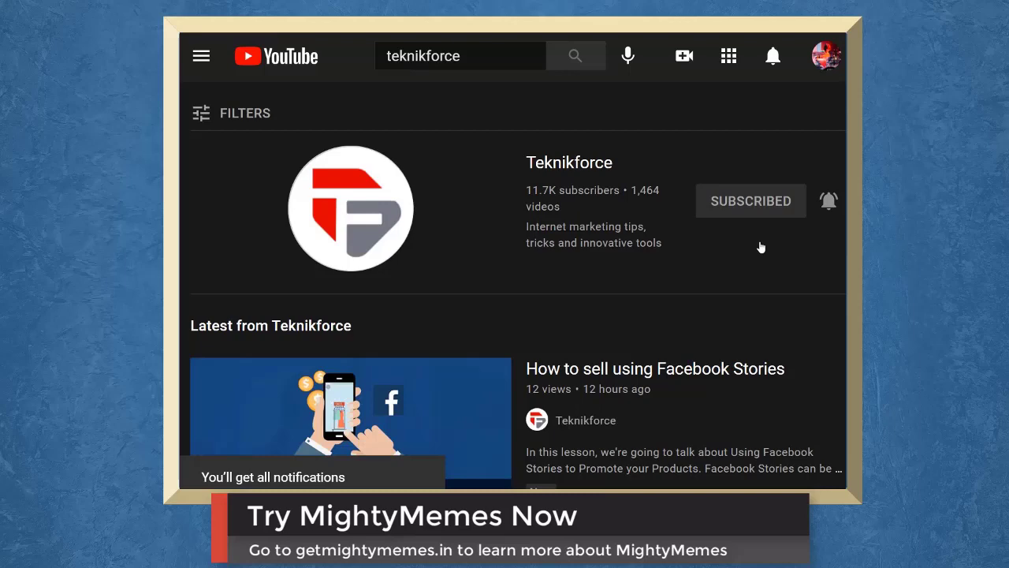